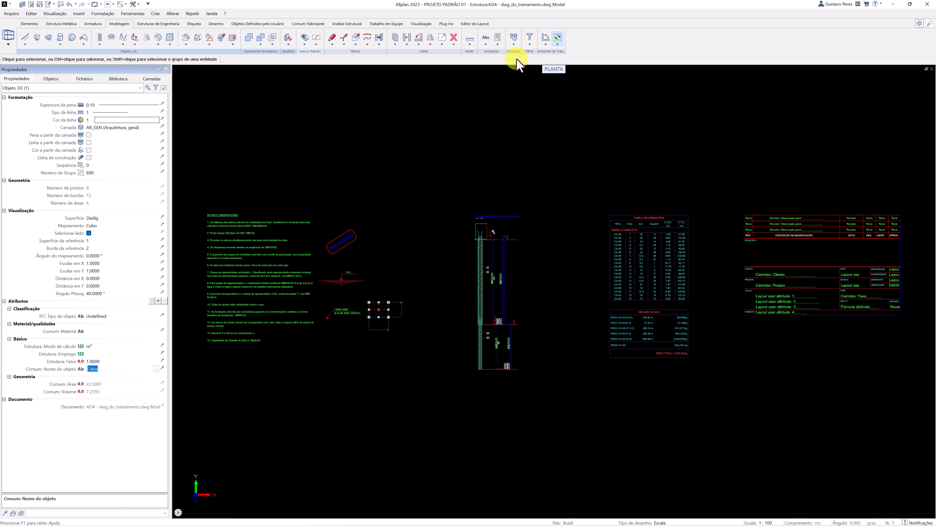
# Step: Start assigning attributes to objects and set the Comum: Material attribute to CONCRETO
pyautogui.click(514, 42)
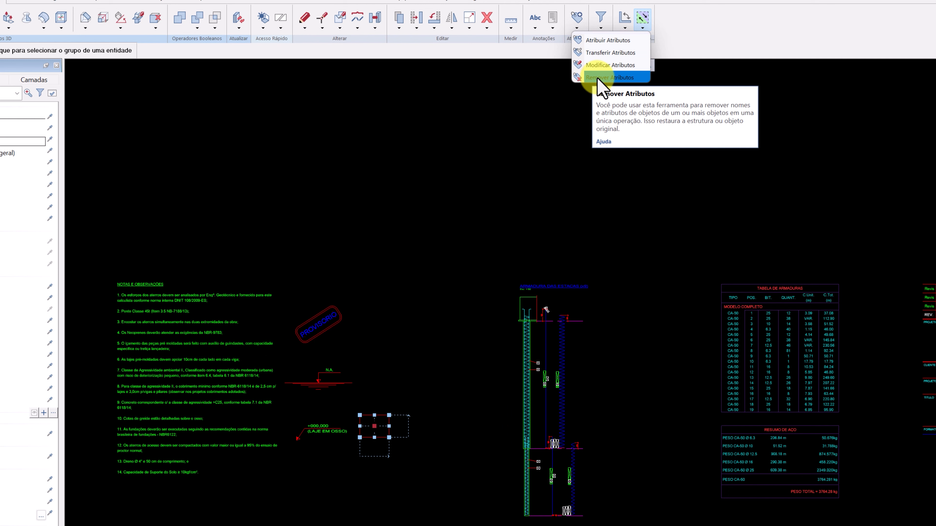
pyautogui.click(631, 41)
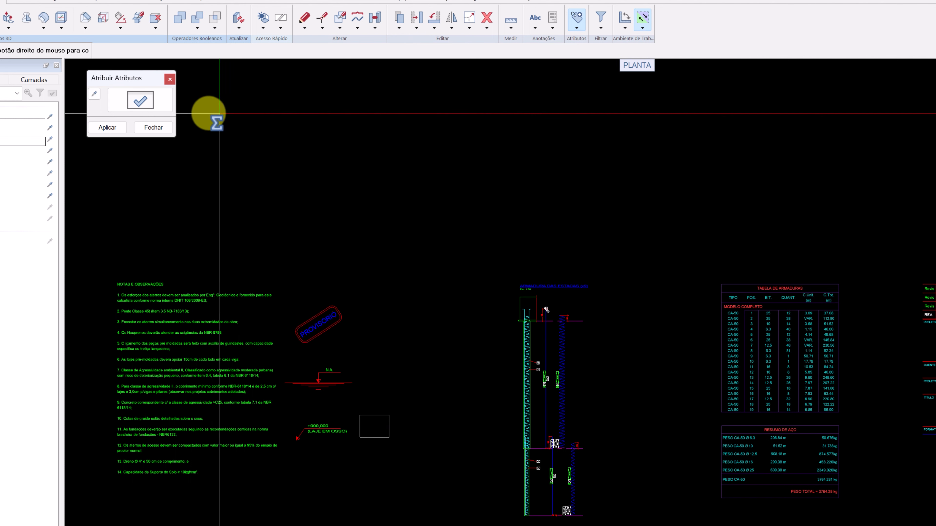
pyautogui.click(164, 103)
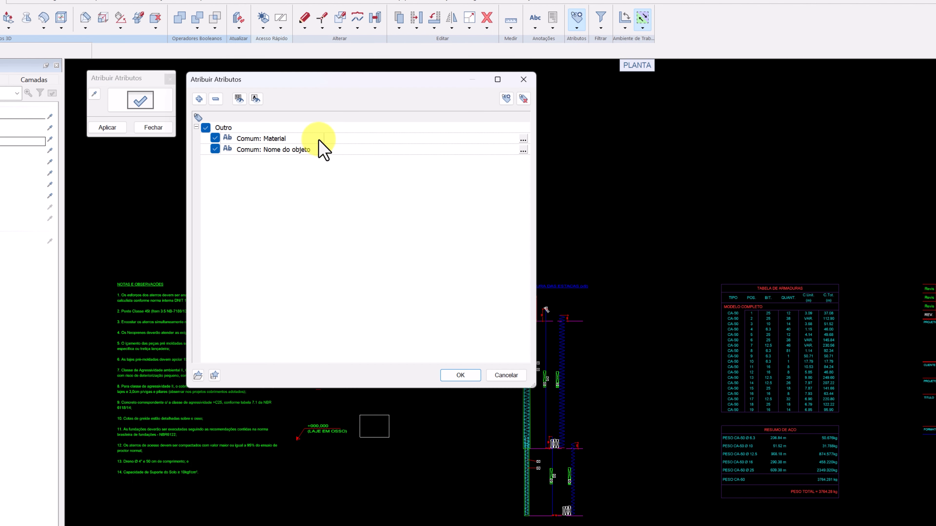
pyautogui.click(327, 138)
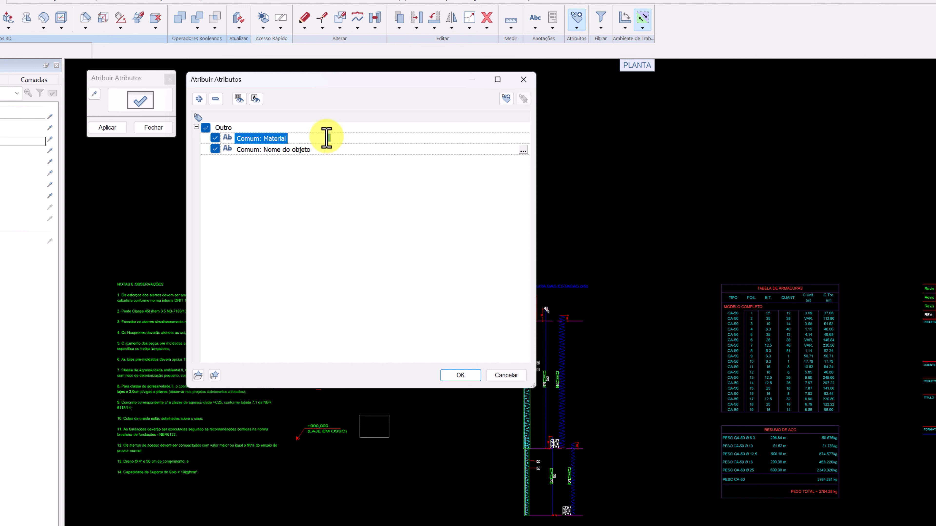
pyautogui.write('CONCRETO')
pyautogui.press('Return')
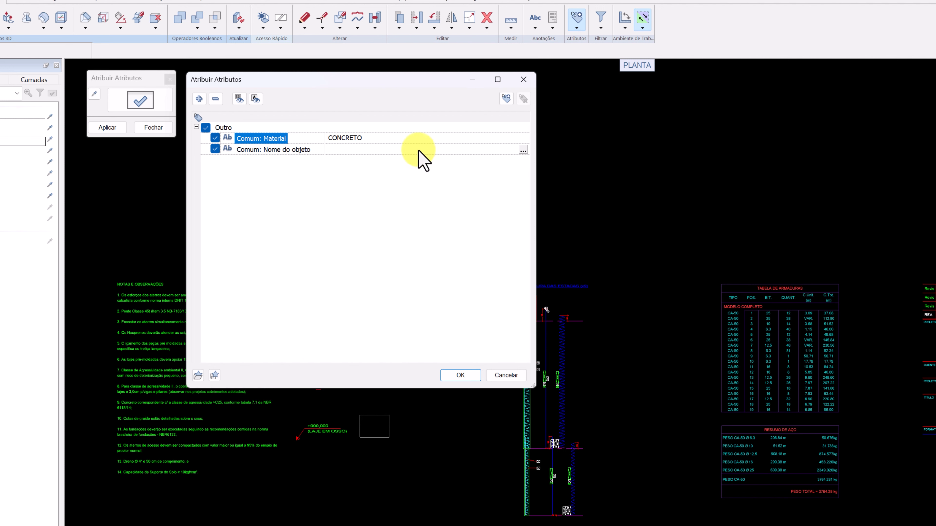
# Step: Open the attribute selection for adding attributes and look over its Usuário and Padrão groups
pyautogui.click(505, 98)
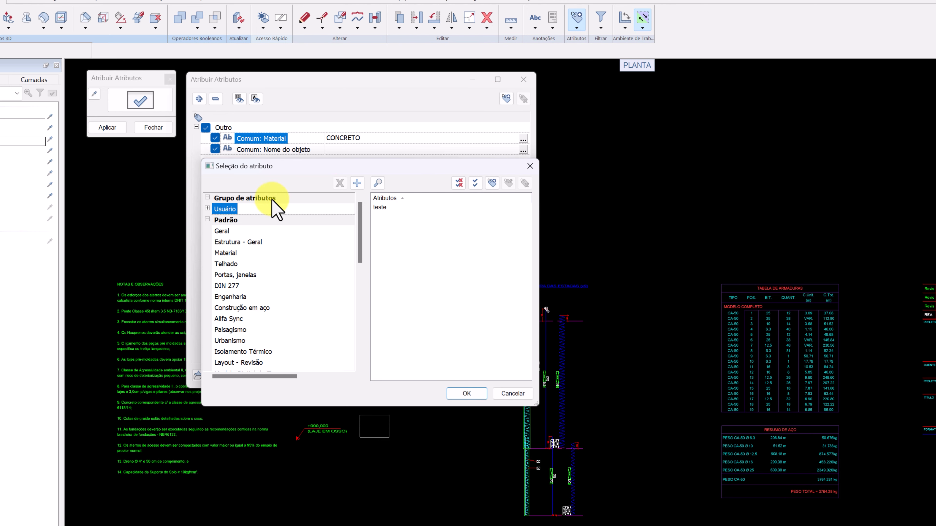
pyautogui.click(208, 220)
pyautogui.click(238, 199)
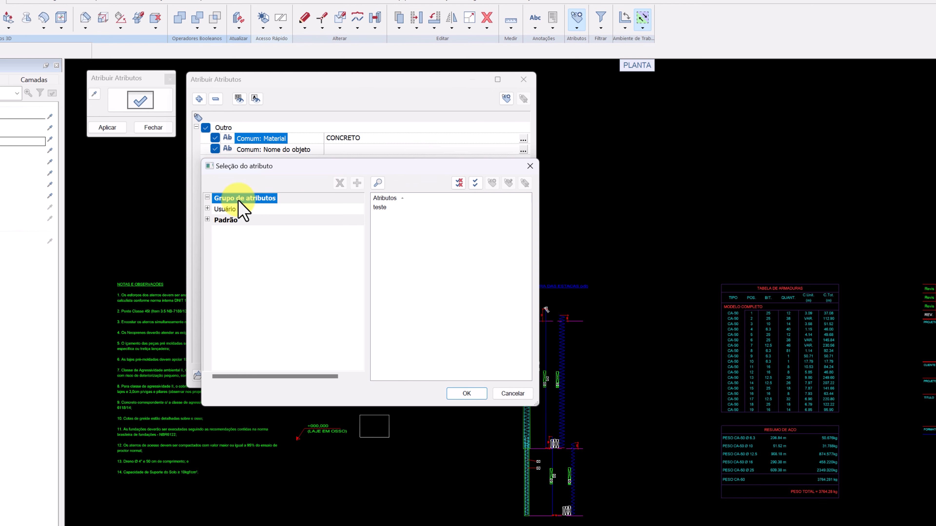
pyautogui.click(278, 220)
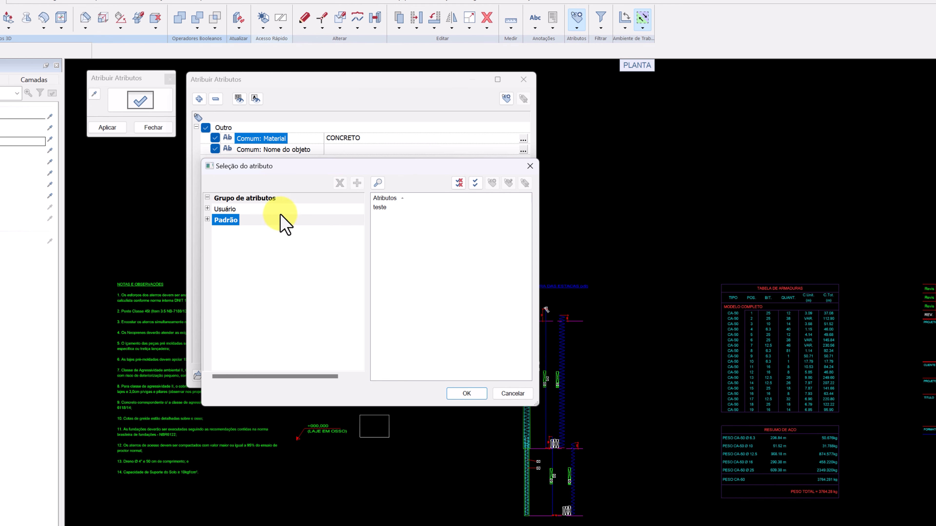
pyautogui.click(281, 209)
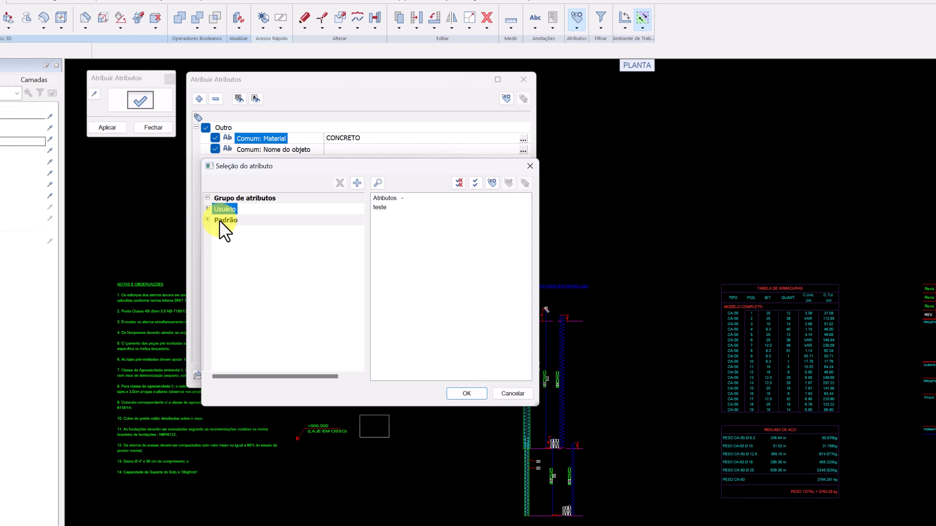
# Step: Examine the predefined attributes in the Geral and Estrutura - Geral groups under Padrão
pyautogui.click(208, 220)
pyautogui.click(221, 231)
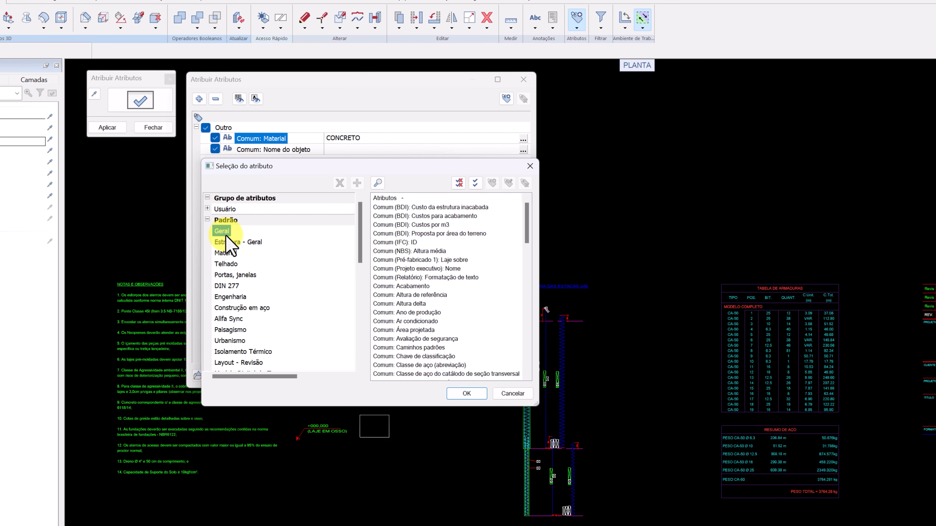
pyautogui.click(227, 242)
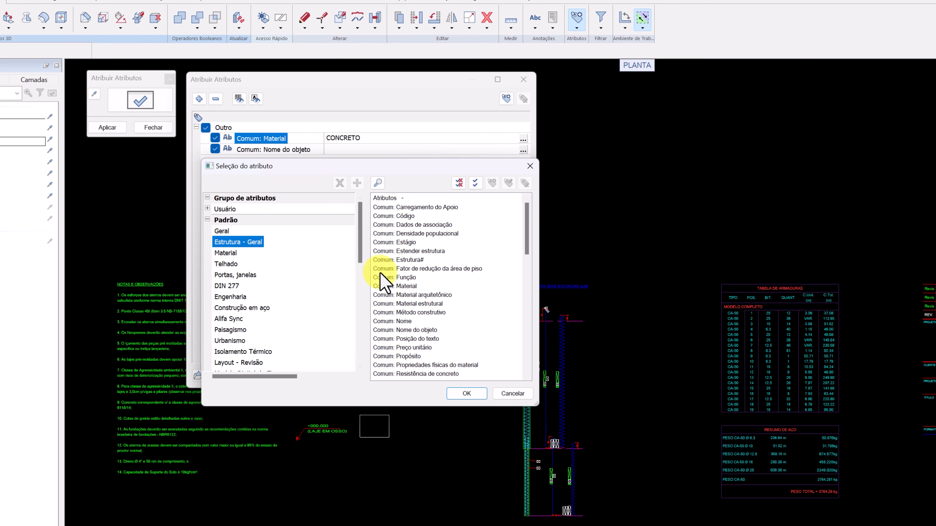
pyautogui.click(395, 286)
pyautogui.click(393, 303)
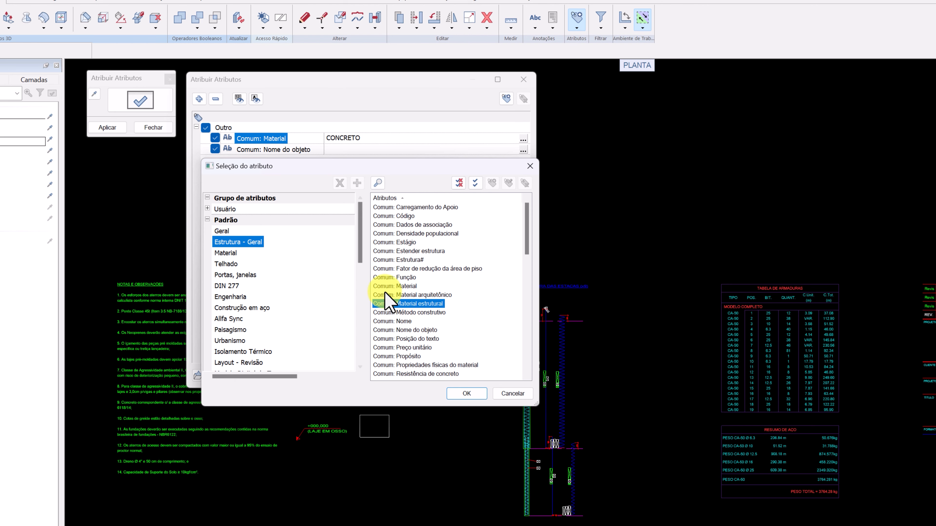
pyautogui.click(396, 286)
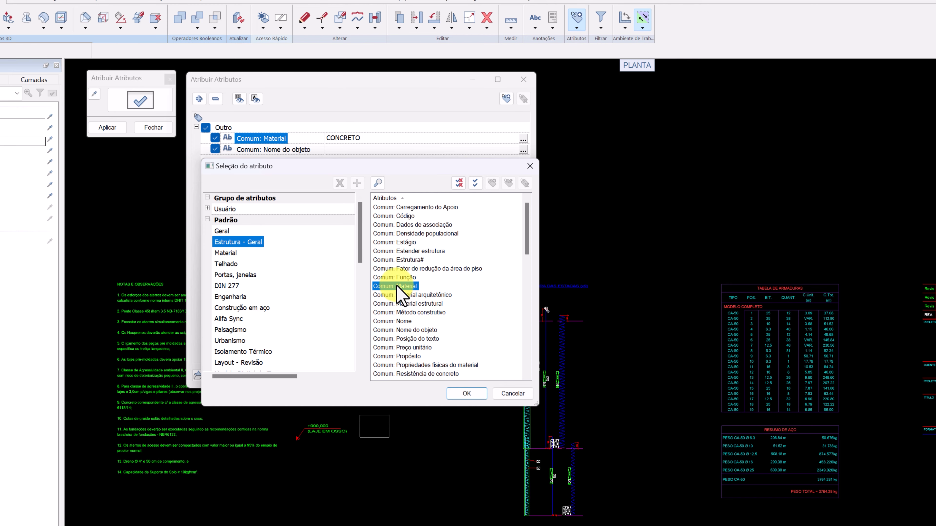
pyautogui.click(411, 312)
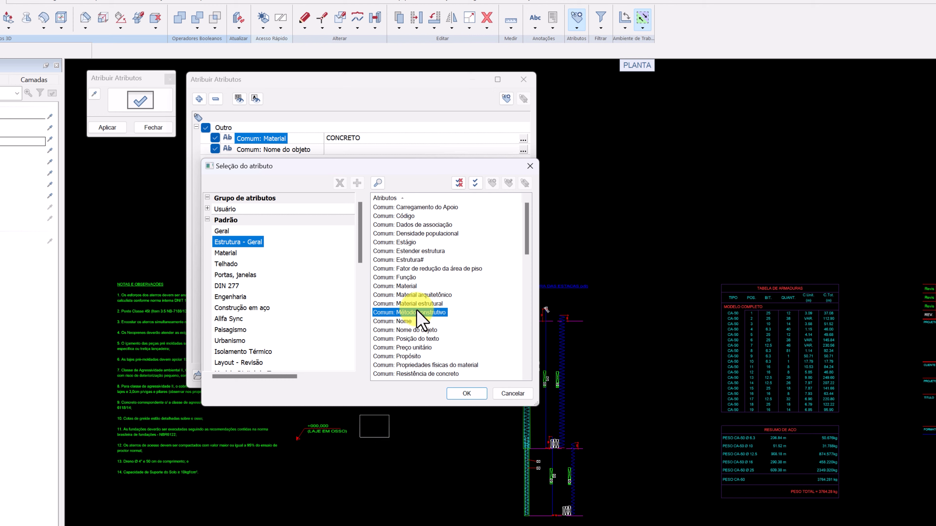
pyautogui.click(409, 242)
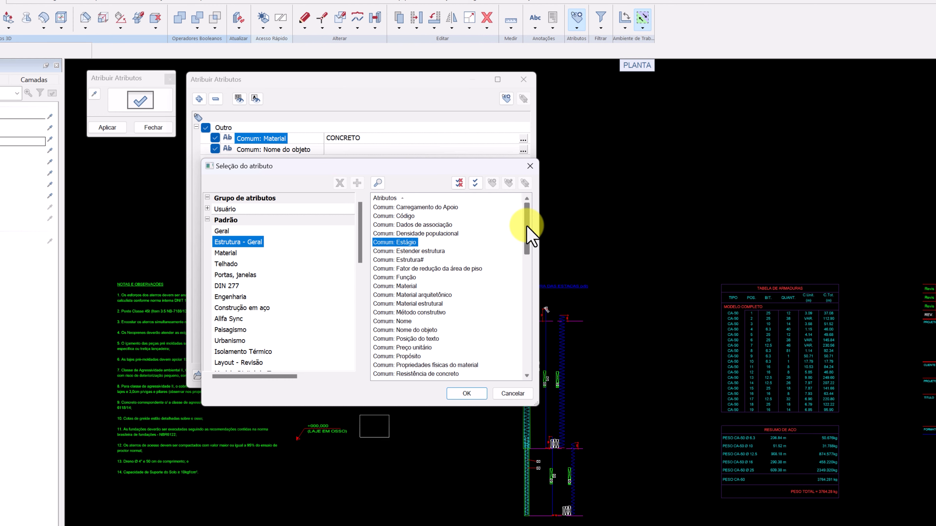
pyautogui.moveTo(522, 234); pyautogui.dragTo(490, 291)
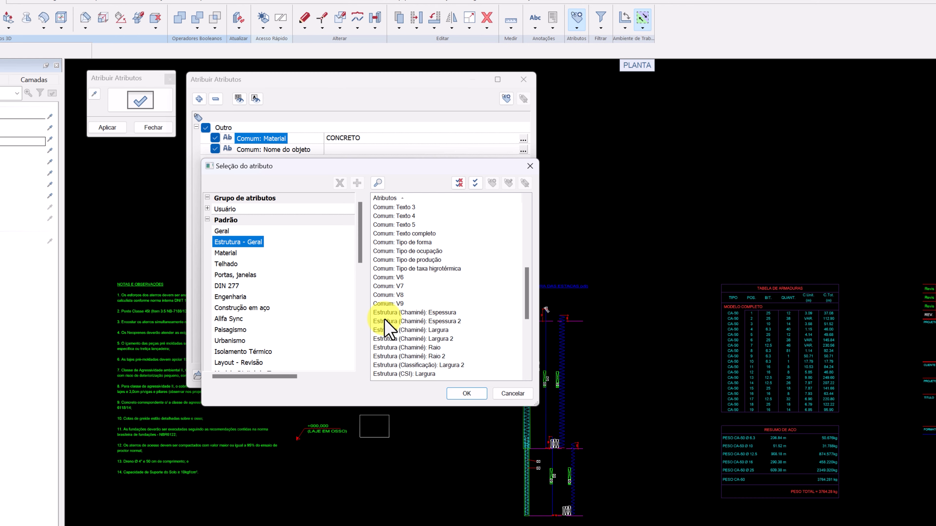
# Step: Compare the attributes of the Material group with those at the end of the Estrutura - Geral group
pyautogui.click(239, 253)
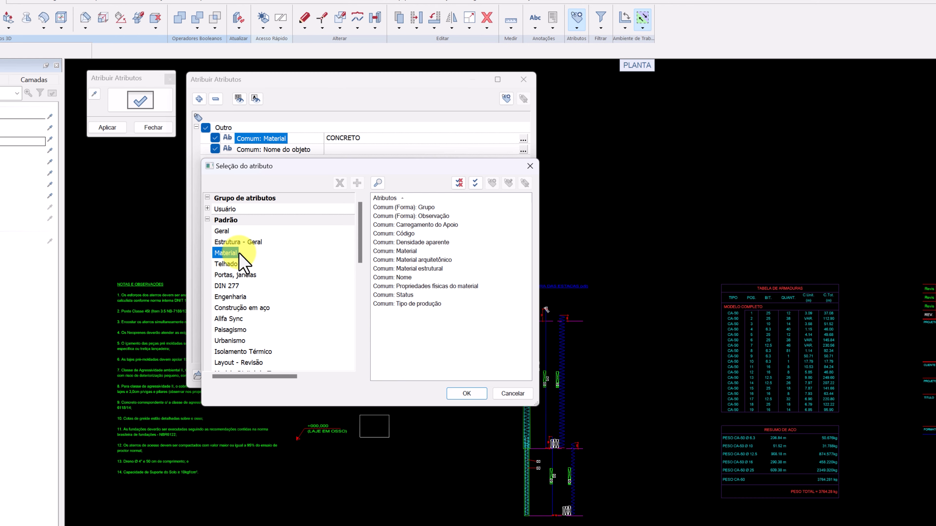
pyautogui.click(405, 252)
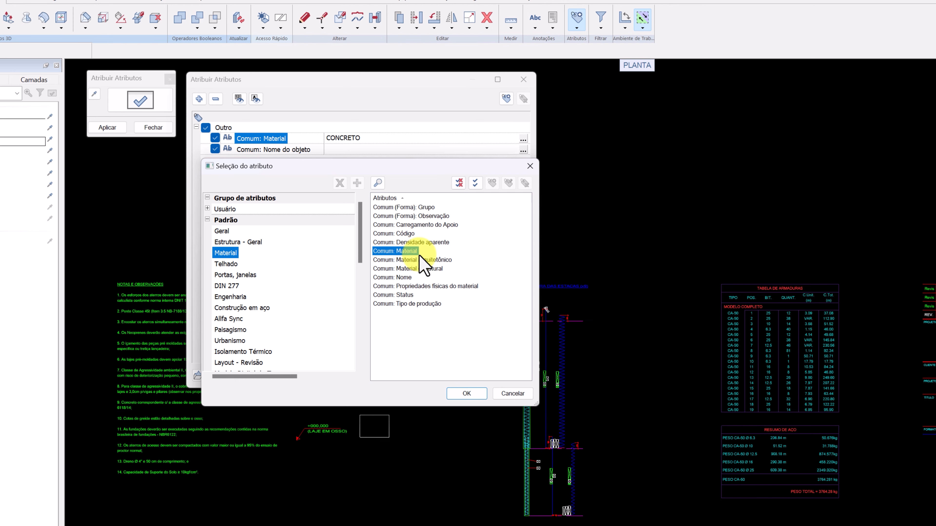
pyautogui.click(256, 242)
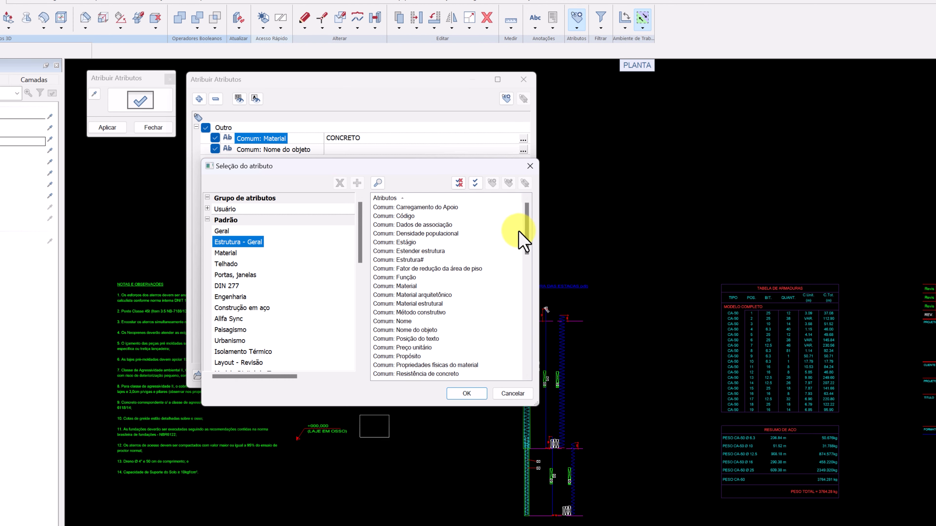
pyautogui.moveTo(525, 241); pyautogui.dragTo(531, 363)
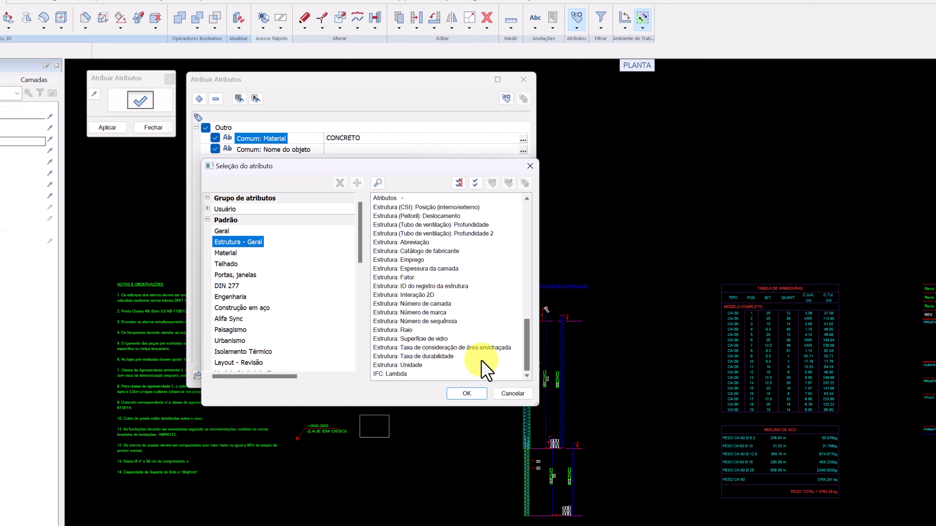
pyautogui.click(402, 365)
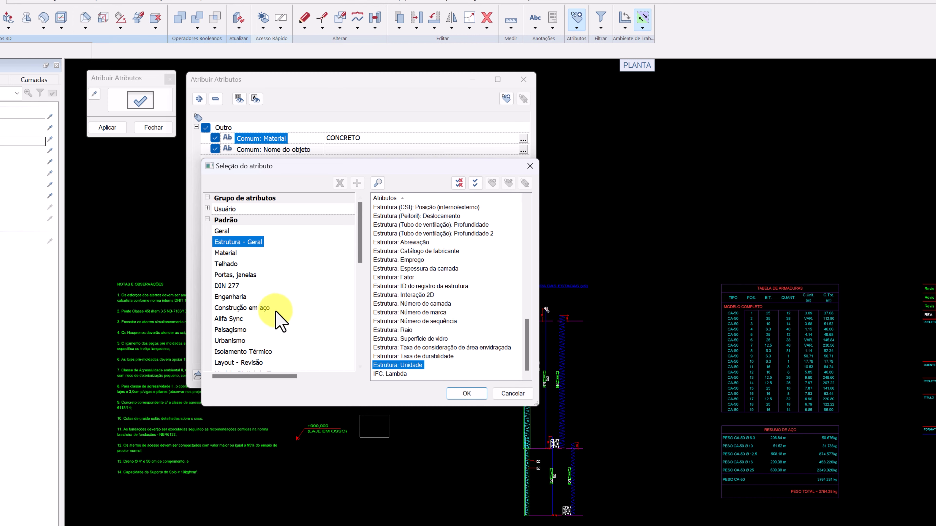
# Step: Examine the attributes offered in the Engenharia, IFC, Insertos and both precast elements groups
pyautogui.click(247, 297)
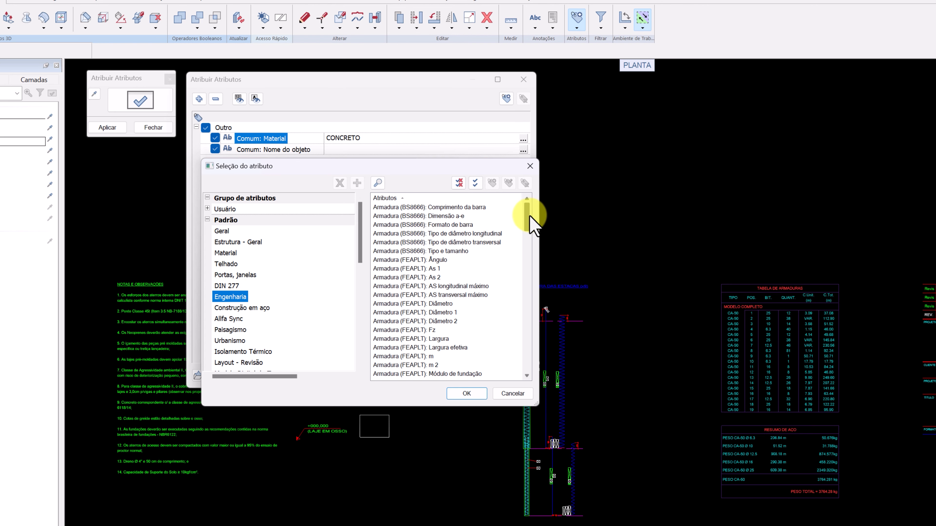
pyautogui.moveTo(528, 218); pyautogui.dragTo(528, 297)
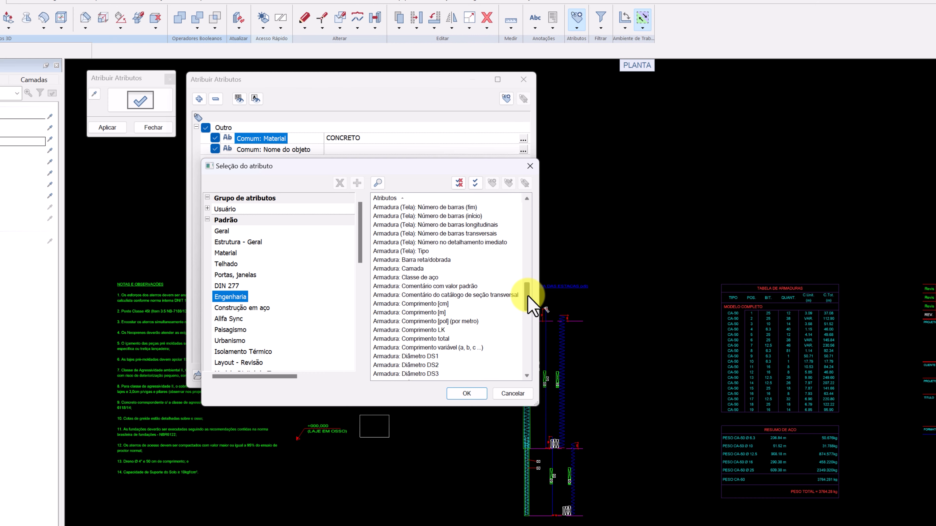
pyautogui.click(454, 312)
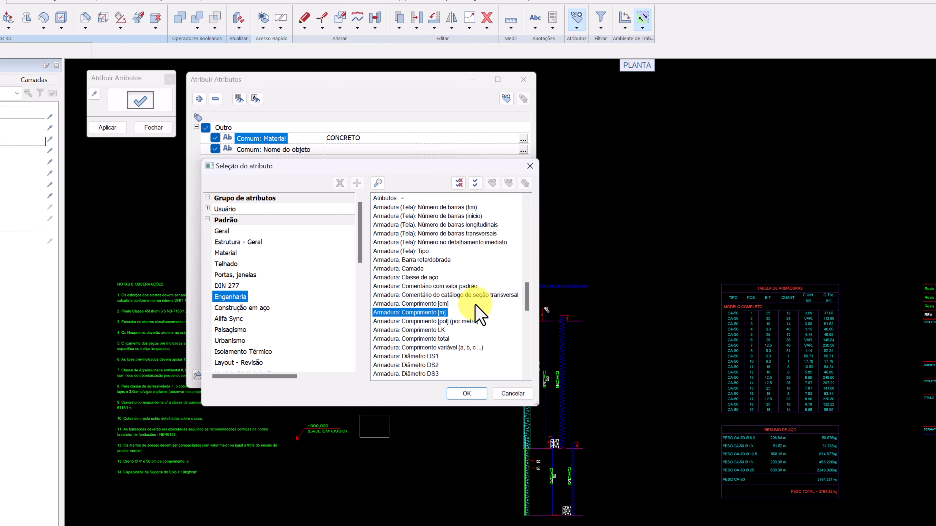
pyautogui.moveTo(361, 240); pyautogui.dragTo(359, 266)
pyautogui.scroll(-1, 337, 293)
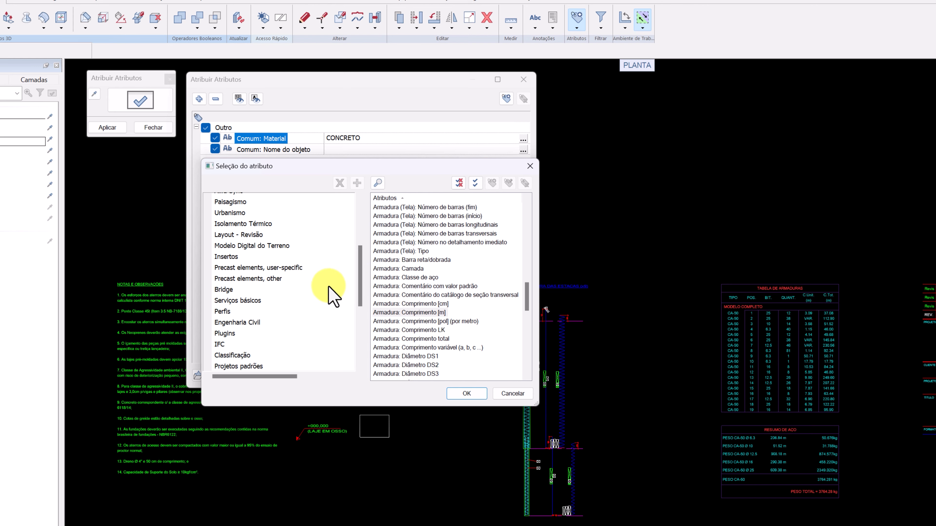
pyautogui.click(219, 343)
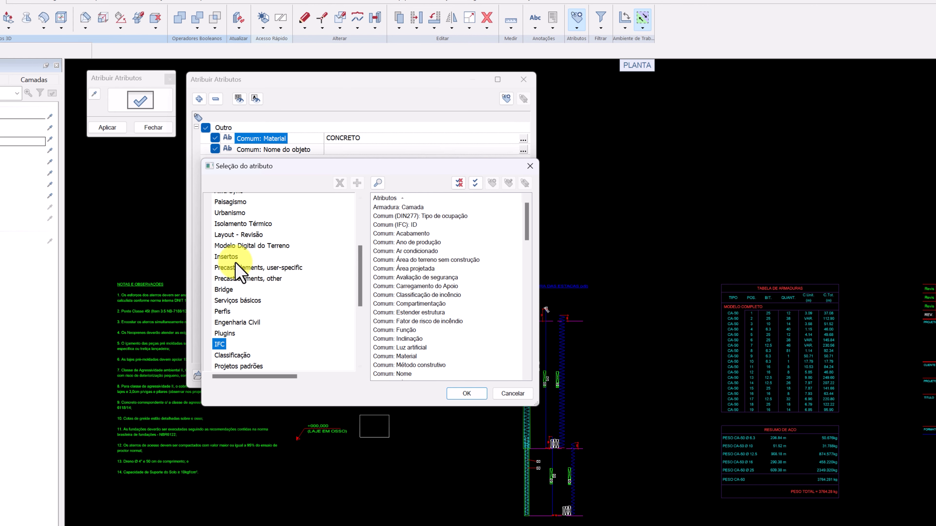
pyautogui.click(226, 258)
pyautogui.click(244, 268)
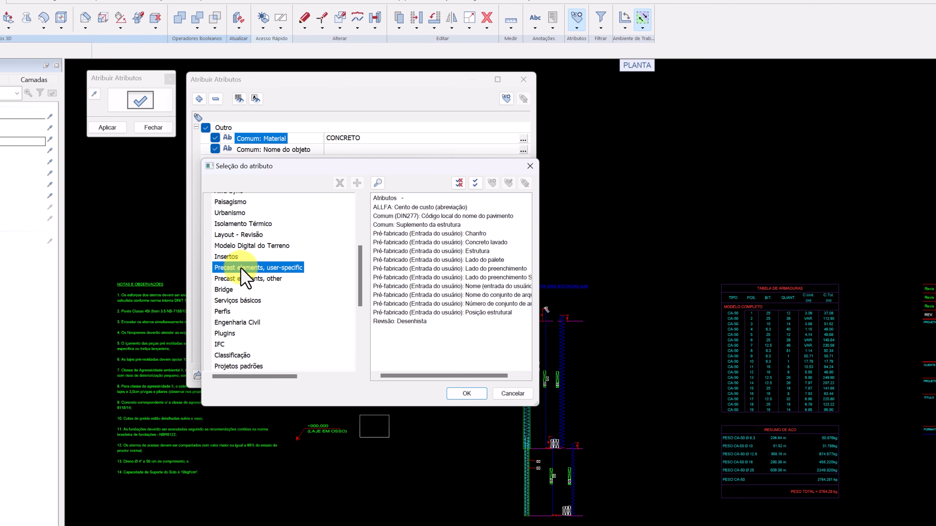
pyautogui.click(269, 279)
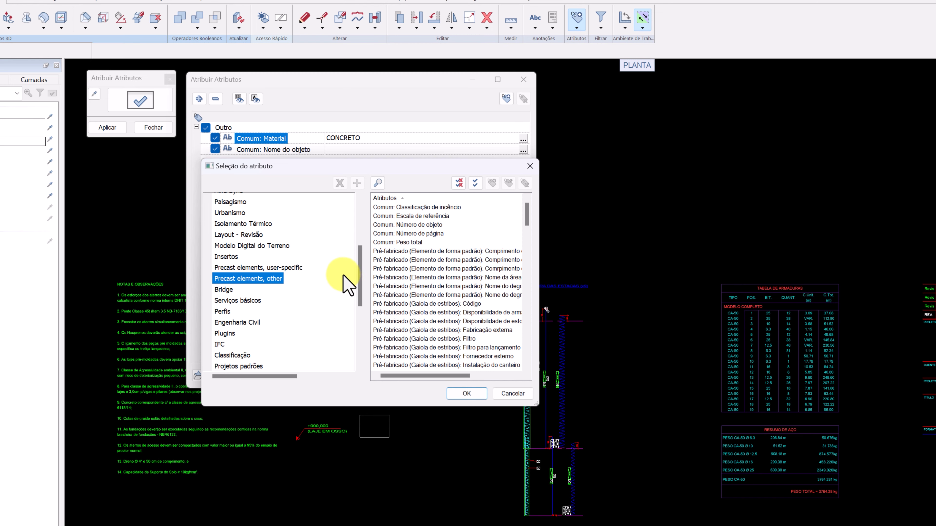
pyautogui.moveTo(363, 265); pyautogui.dragTo(376, 217)
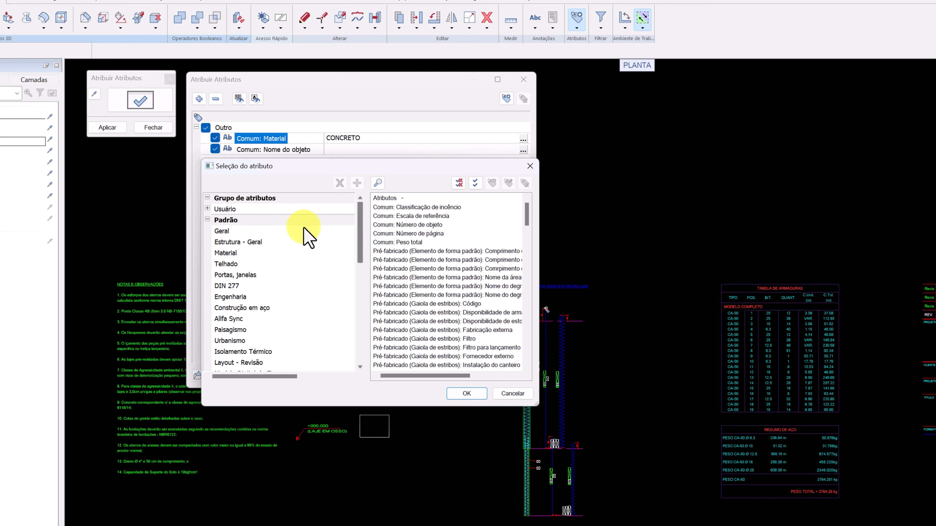
# Step: Collapse the Padrão group and add a new subgroup under the BIM WORKS Brasil user group
pyautogui.click(208, 219)
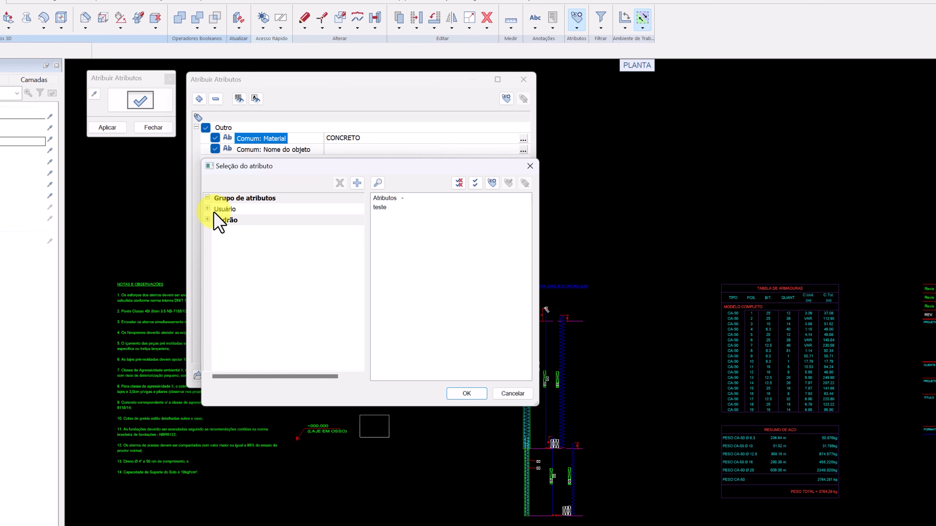
pyautogui.click(208, 209)
pyautogui.click(216, 219)
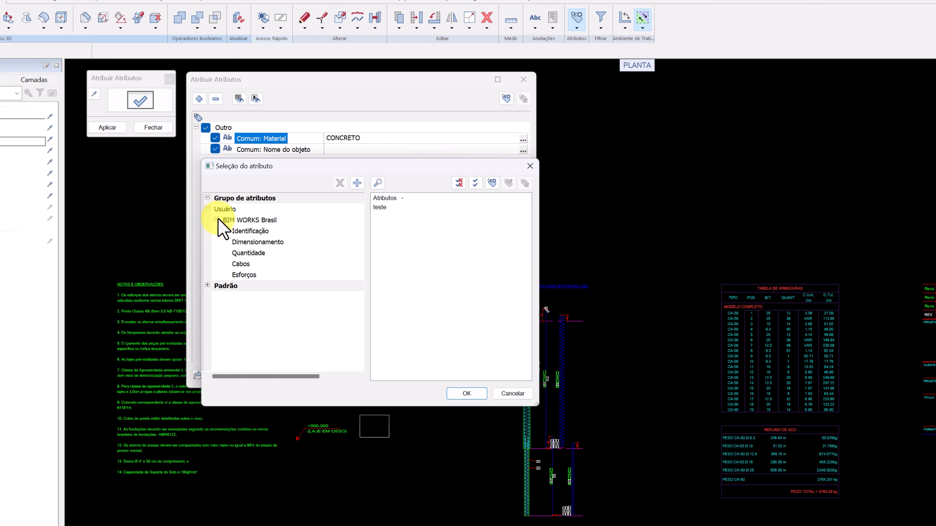
pyautogui.click(268, 222)
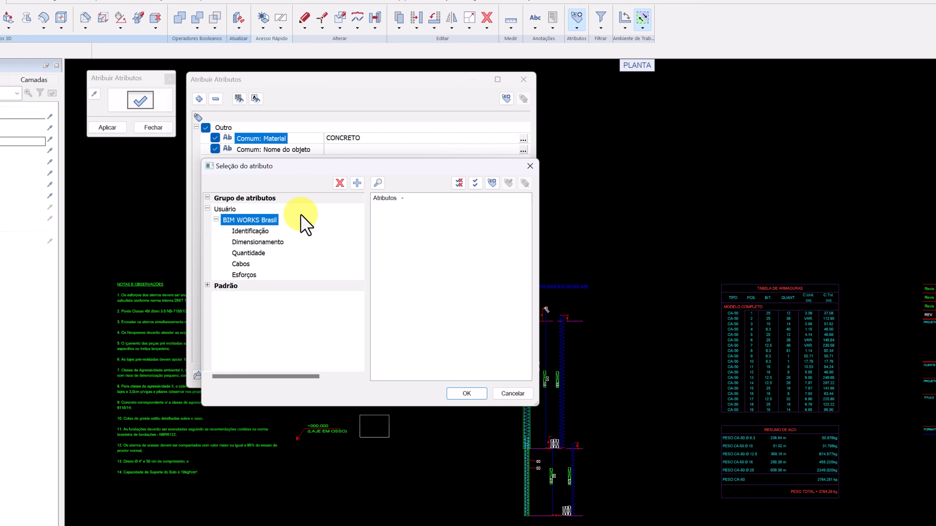
pyautogui.click(264, 221)
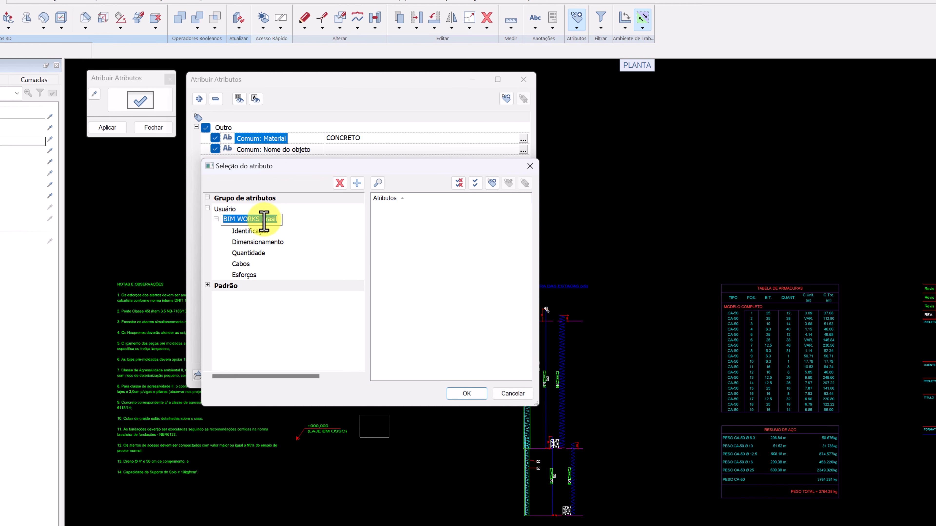
pyautogui.click(310, 235)
pyautogui.click(285, 220)
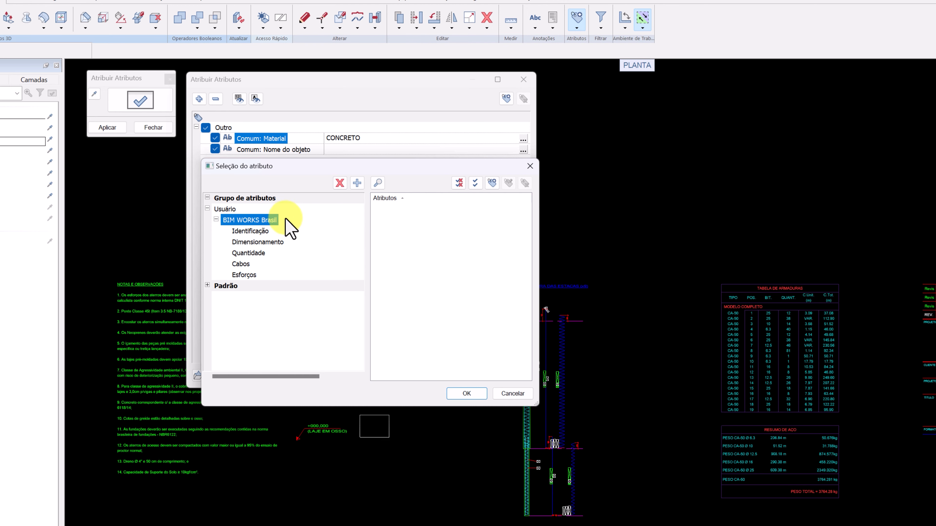
pyautogui.click(356, 183)
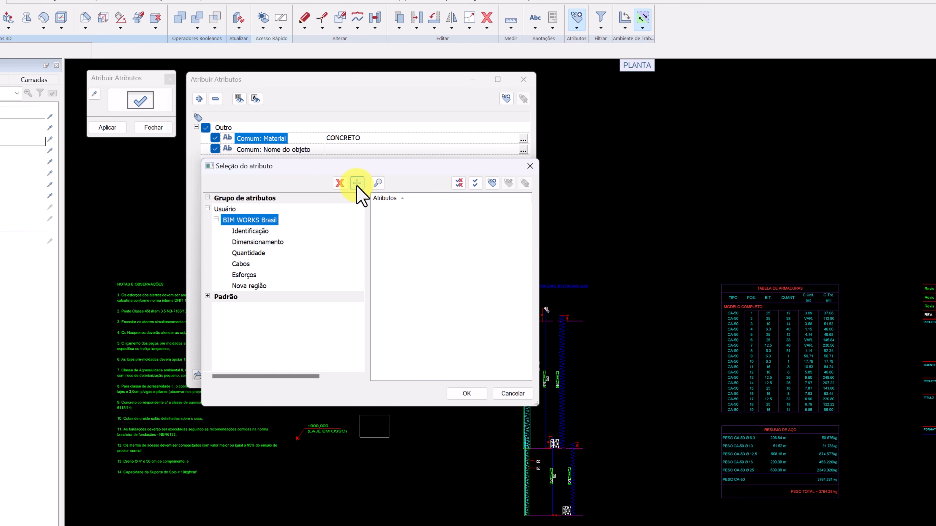
# Step: Delete the Nova região subgroup from the BIM WORKS Brasil user group
pyautogui.click(258, 287)
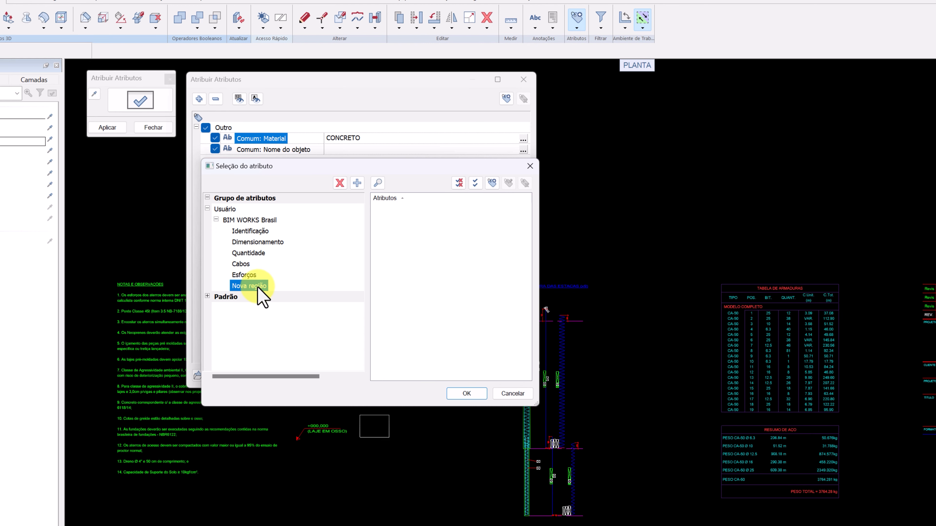
pyautogui.click(340, 183)
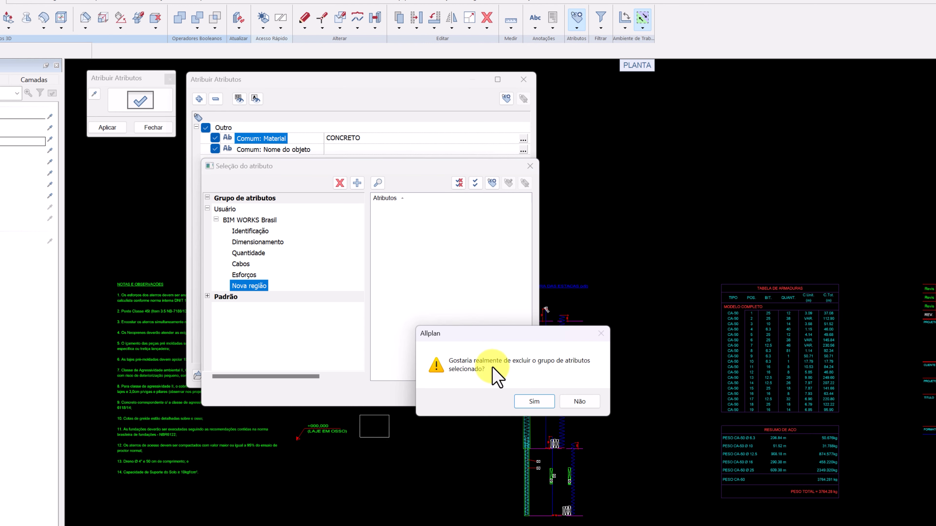
pyautogui.click(526, 402)
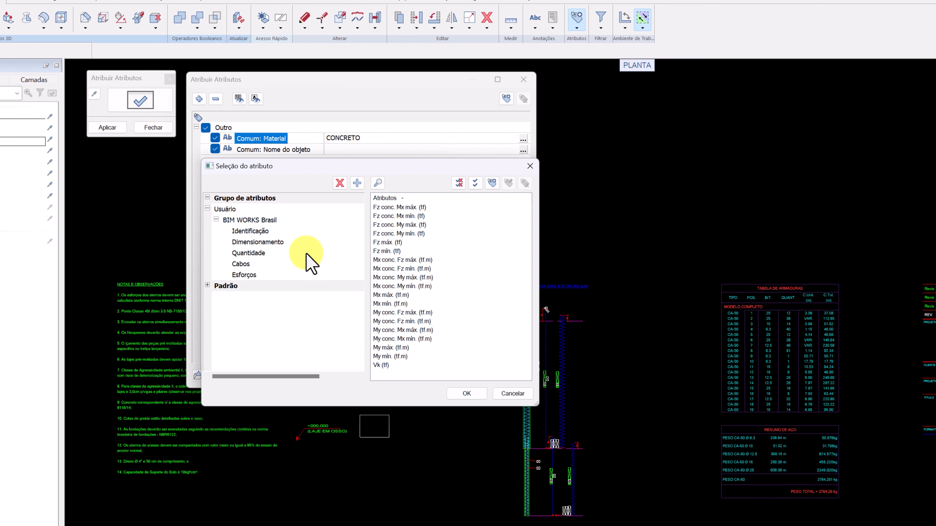
# Step: Look through the Quantidade group's attributes and open Peso (kg) for modification
pyautogui.click(261, 254)
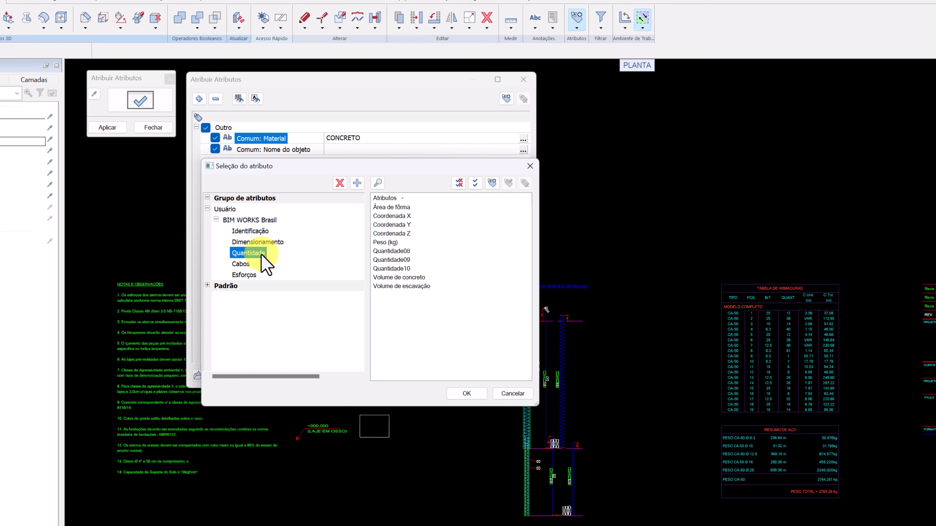
pyautogui.click(411, 251)
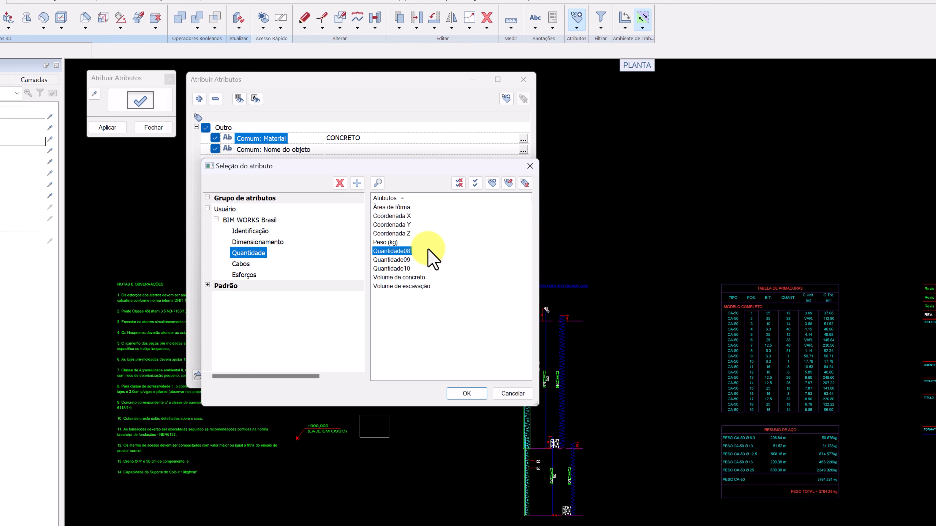
pyautogui.click(407, 260)
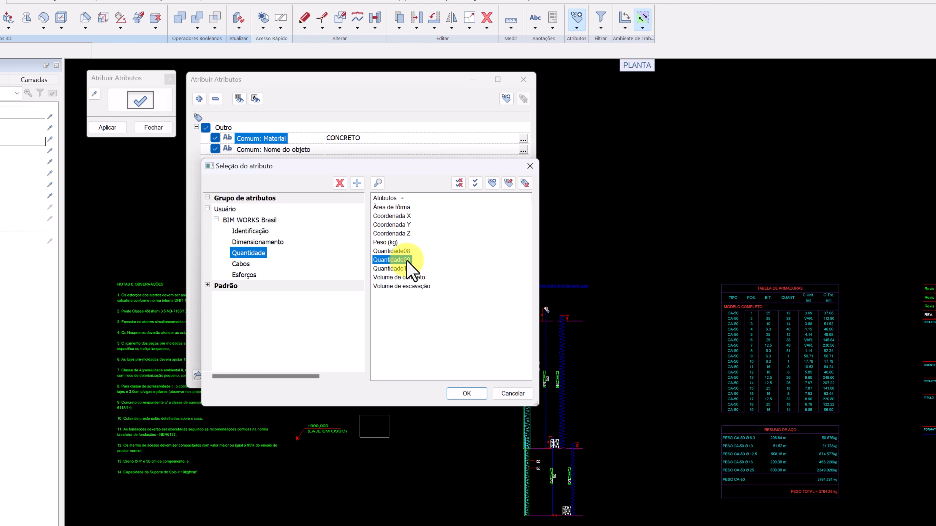
pyautogui.click(400, 269)
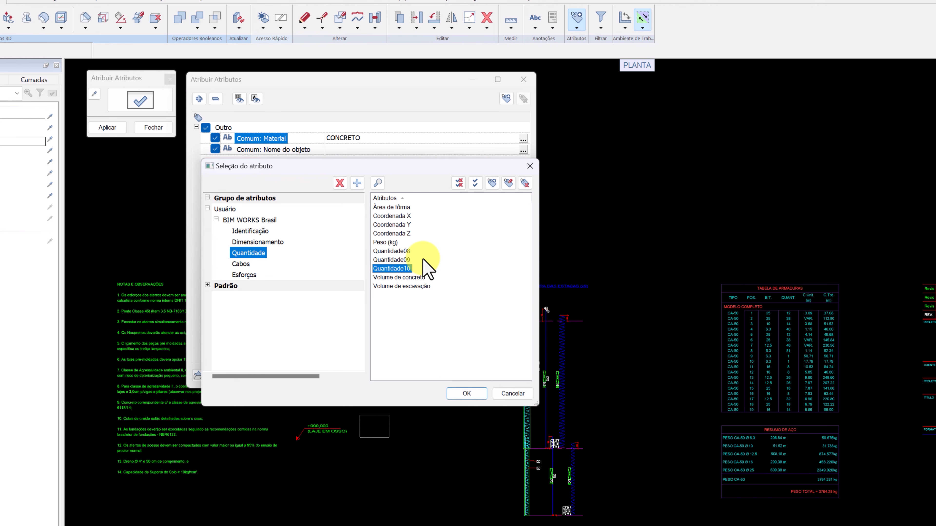
pyautogui.click(390, 243)
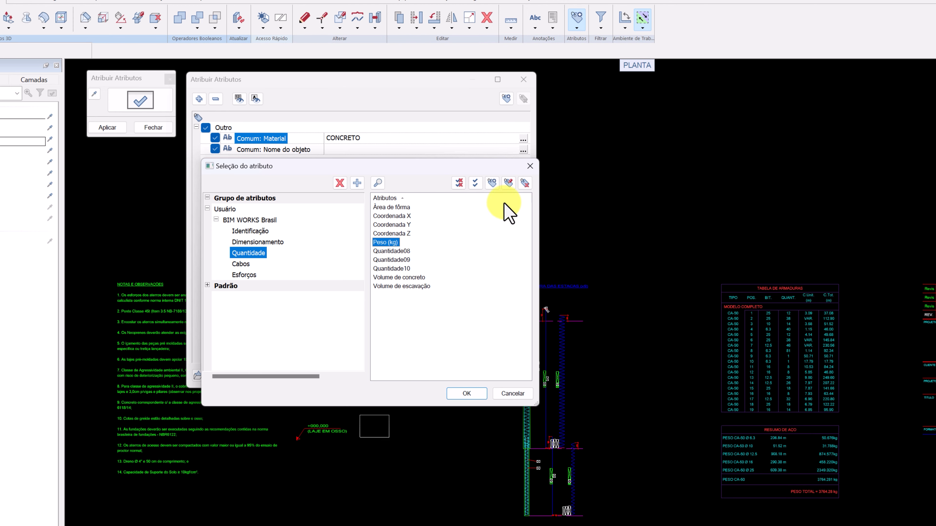
pyautogui.click(509, 183)
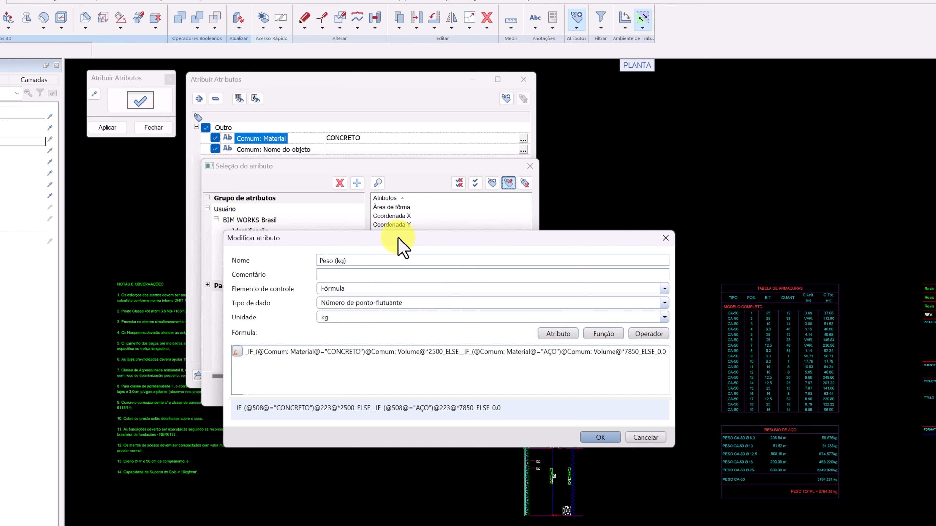
# Step: Rename the attribute as Peso (t)
pyautogui.click(352, 260)
pyautogui.tripleClick(352, 261)
pyautogui.click(352, 260)
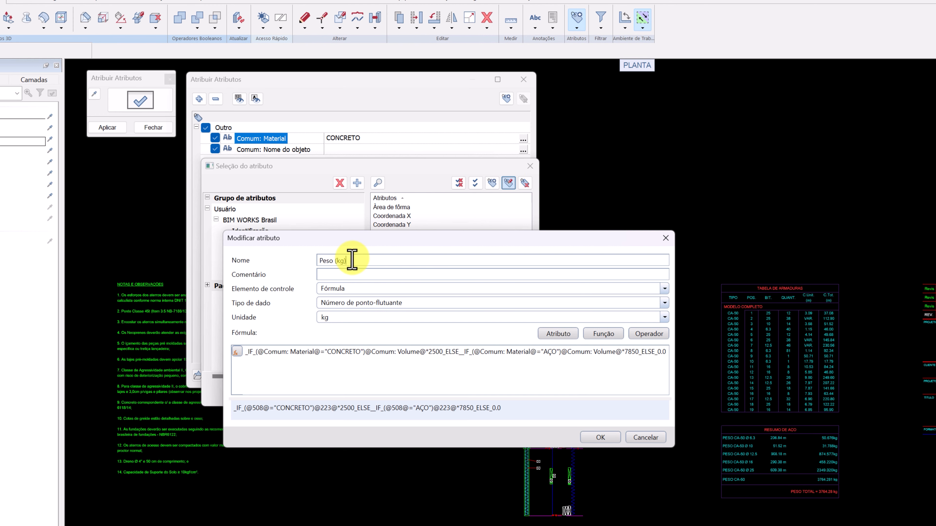
pyautogui.press('BackSpace')
pyautogui.press('BackSpace')
pyautogui.press('BackSpace')
pyautogui.write('t')
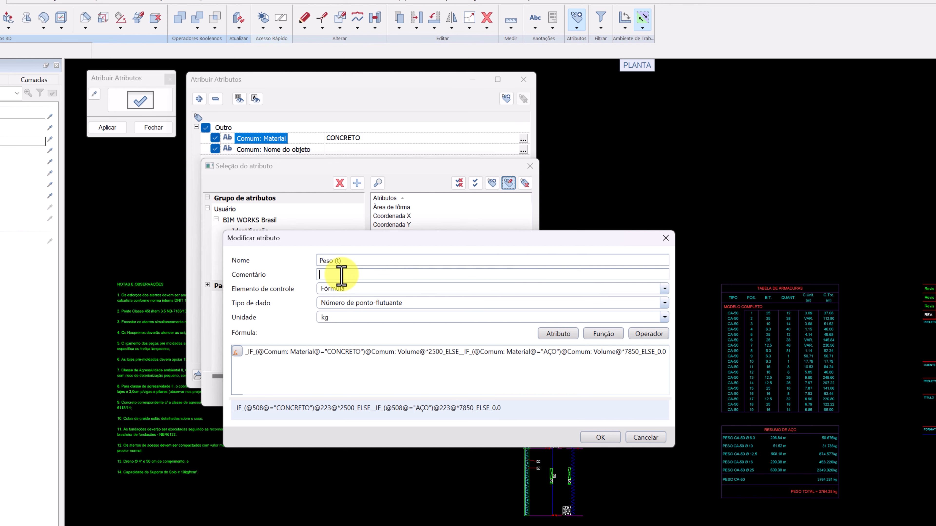
# Step: Try Lista suspensa sem entrada as the attribute's control element
pyautogui.click(353, 291)
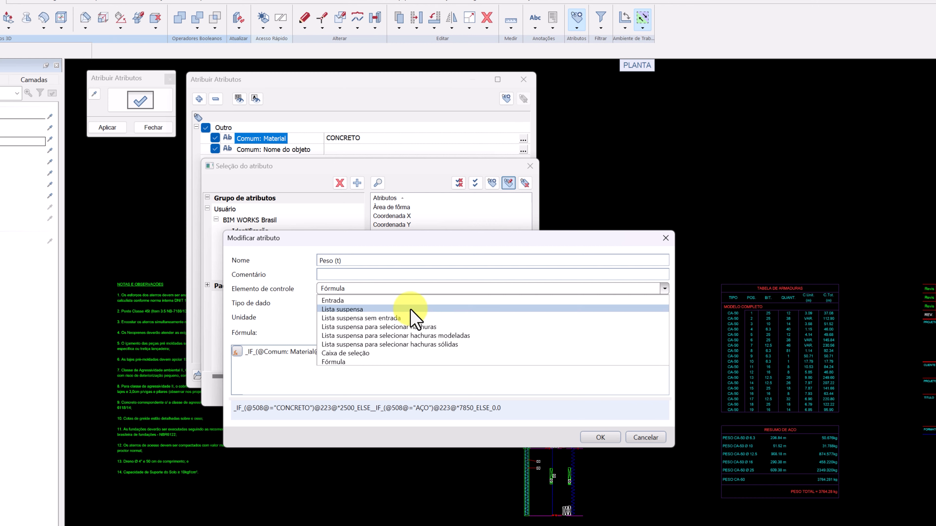
pyautogui.click(409, 317)
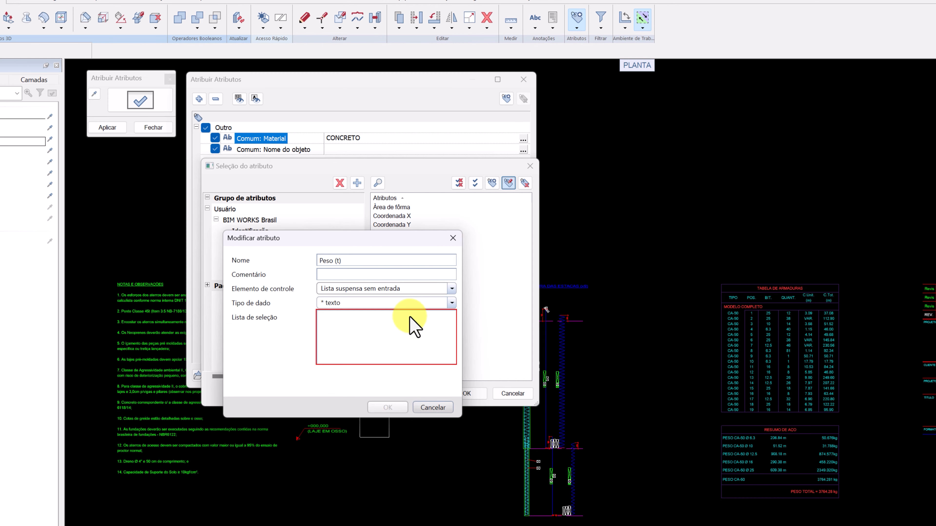
pyautogui.click(403, 289)
pyautogui.click(403, 290)
pyautogui.click(403, 290)
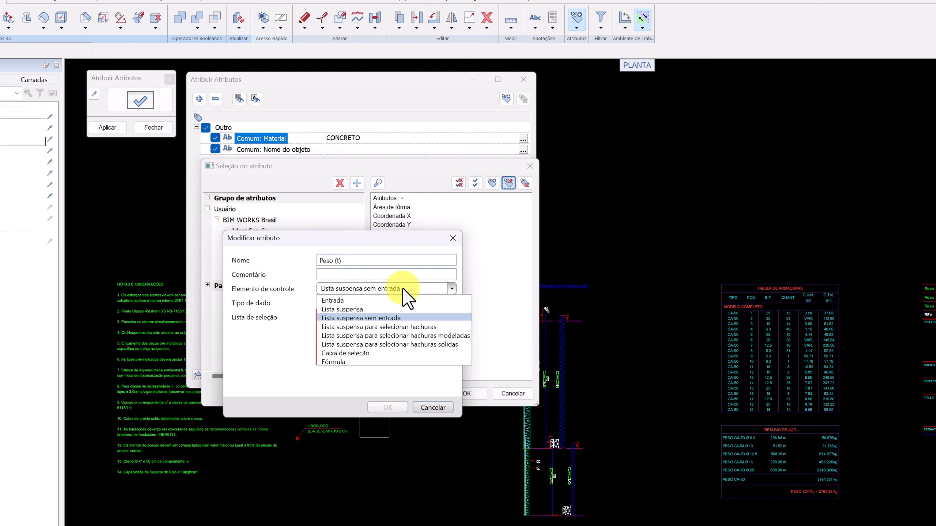
pyautogui.click(403, 289)
pyautogui.click(403, 289)
# Step: Enter C20, C30 and C40 as separate lines in the selection list, and clear them again
pyautogui.click(360, 318)
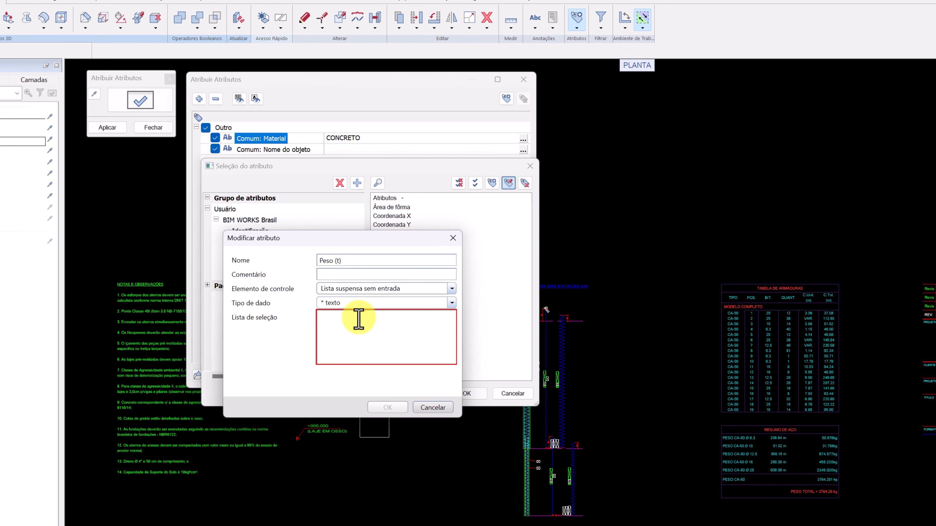
pyautogui.write('C')
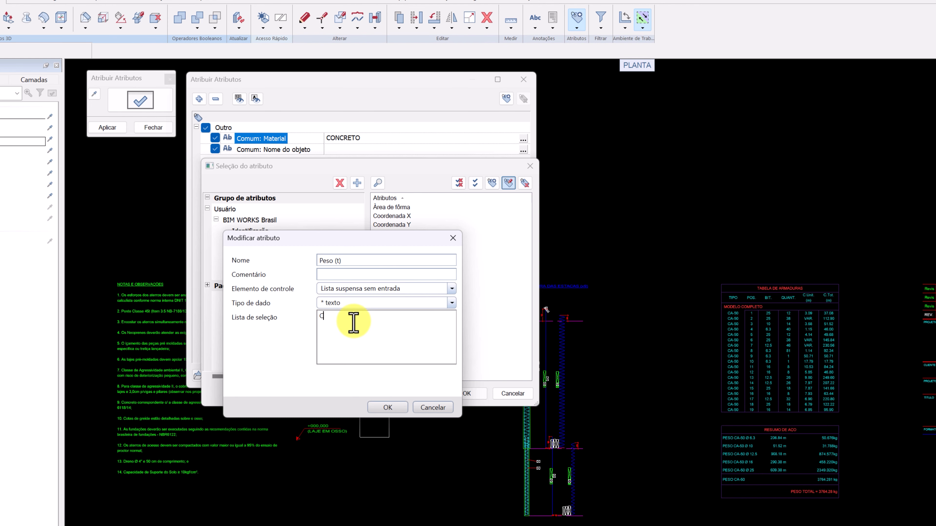
pyautogui.write('20 C30 ')
pyautogui.write('C40')
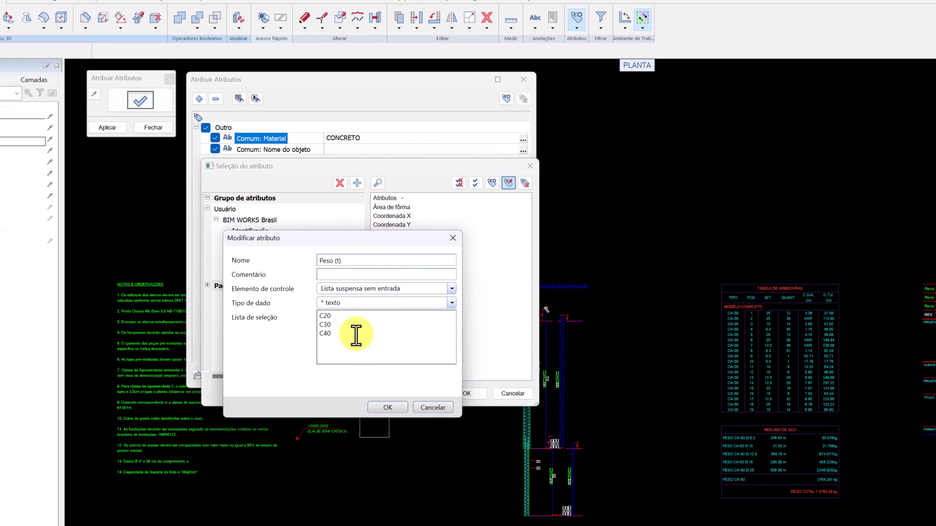
pyautogui.moveTo(355, 334); pyautogui.dragTo(329, 317)
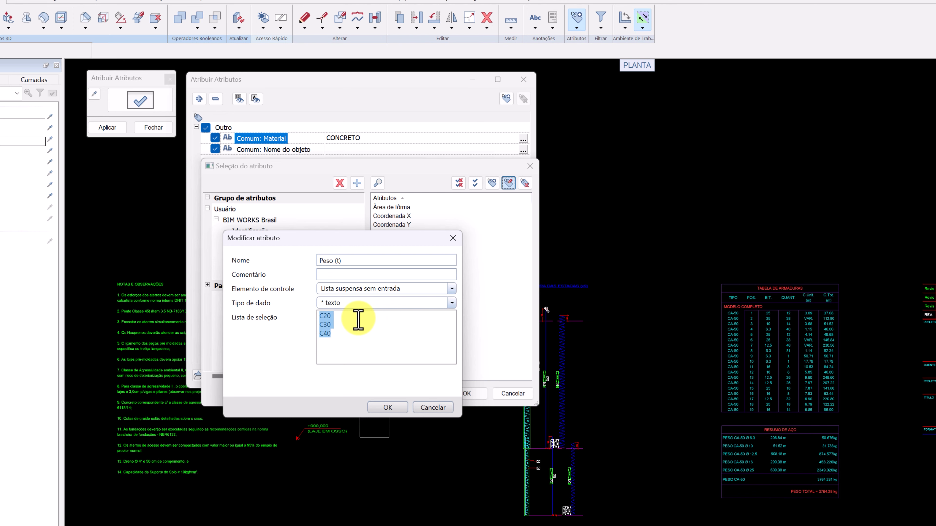
pyautogui.press('Delete')
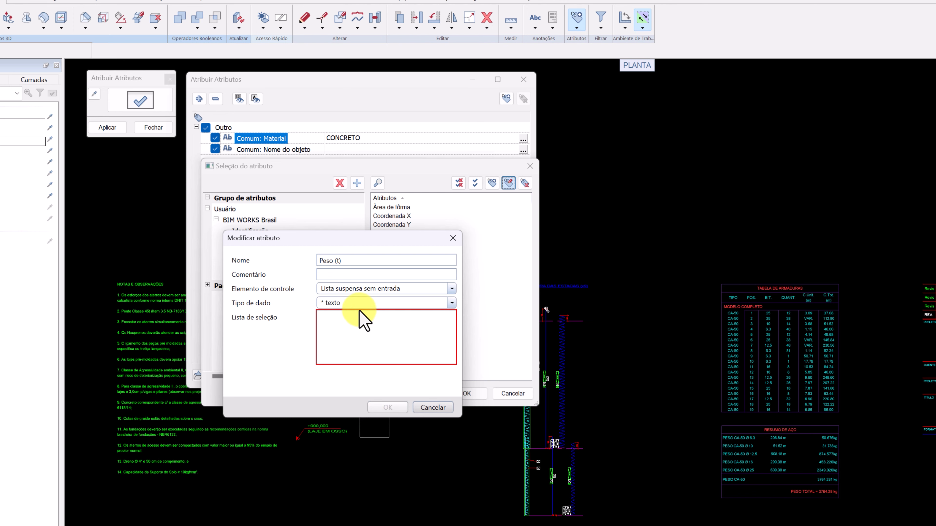
# Step: Set the control element back to Fórmula and delete the entire existing formula
pyautogui.click(360, 289)
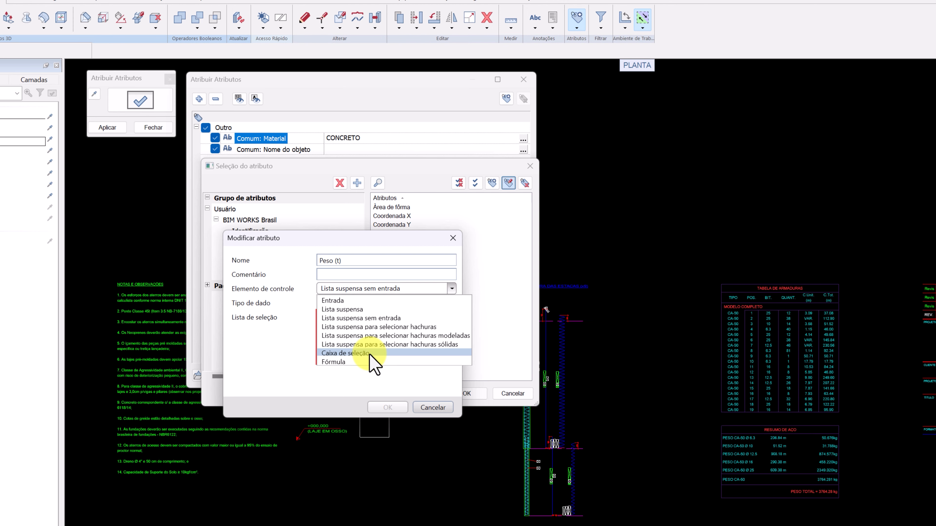
pyautogui.click(356, 361)
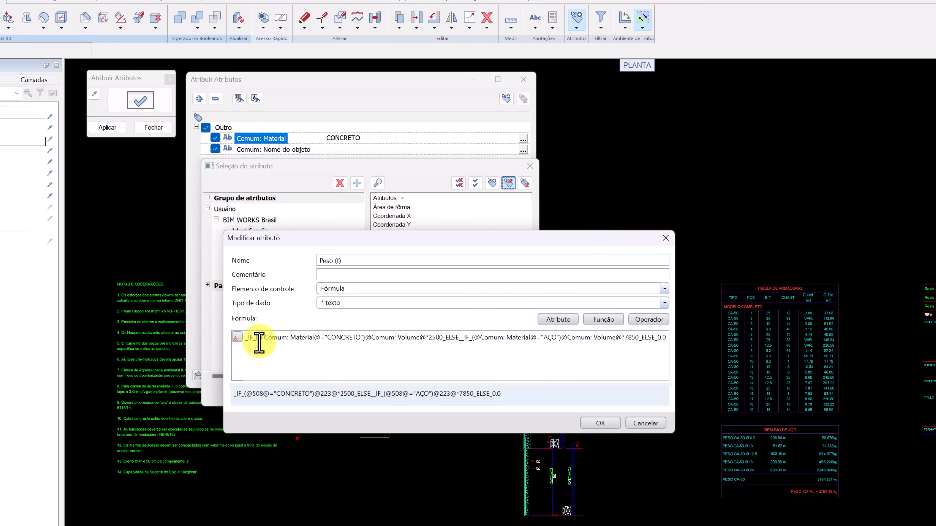
pyautogui.moveTo(244, 342); pyautogui.dragTo(669, 338)
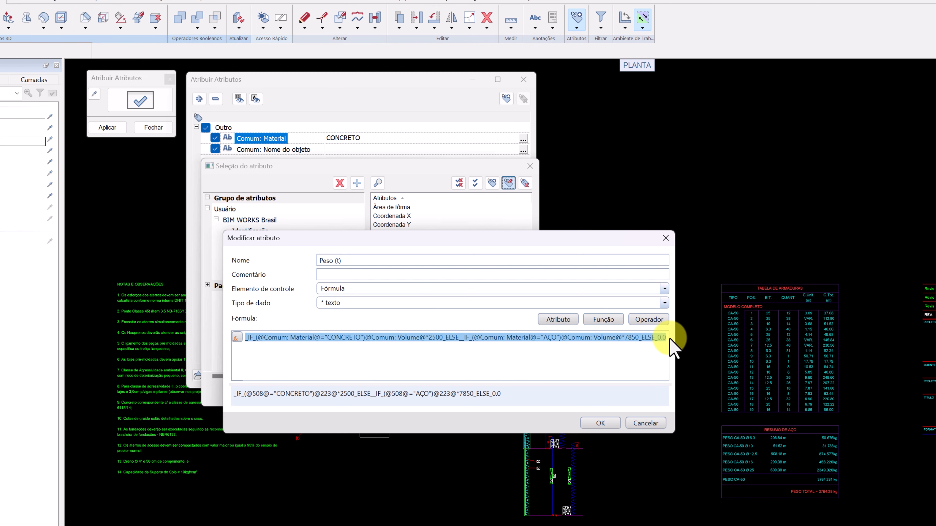
pyautogui.press('BackSpace')
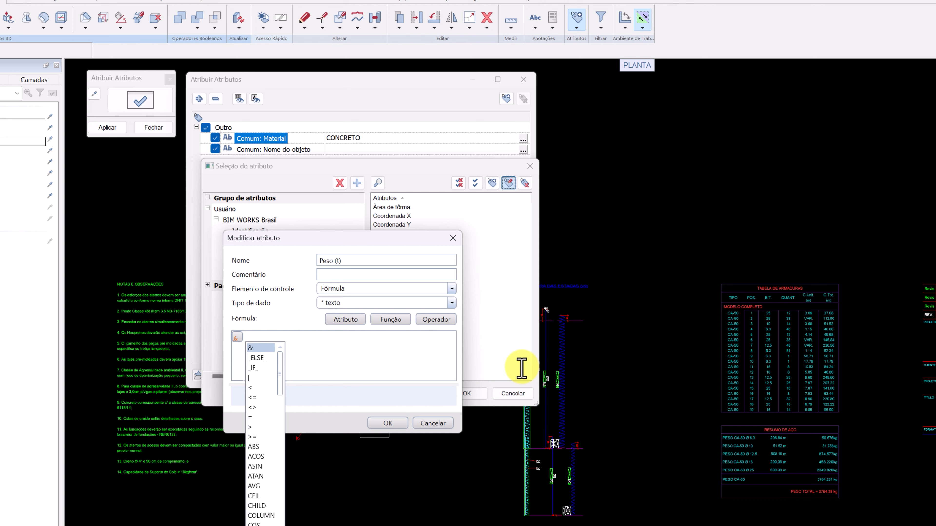
# Step: Set the data type to Número de ponto-flutuante and leave the attribute's unit empty
pyautogui.click(378, 307)
pyautogui.click(380, 306)
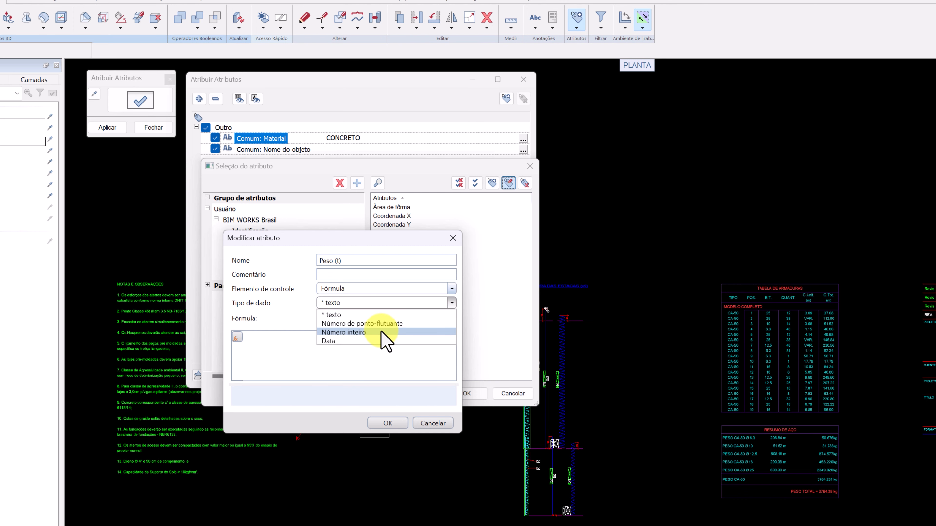
pyautogui.click(415, 324)
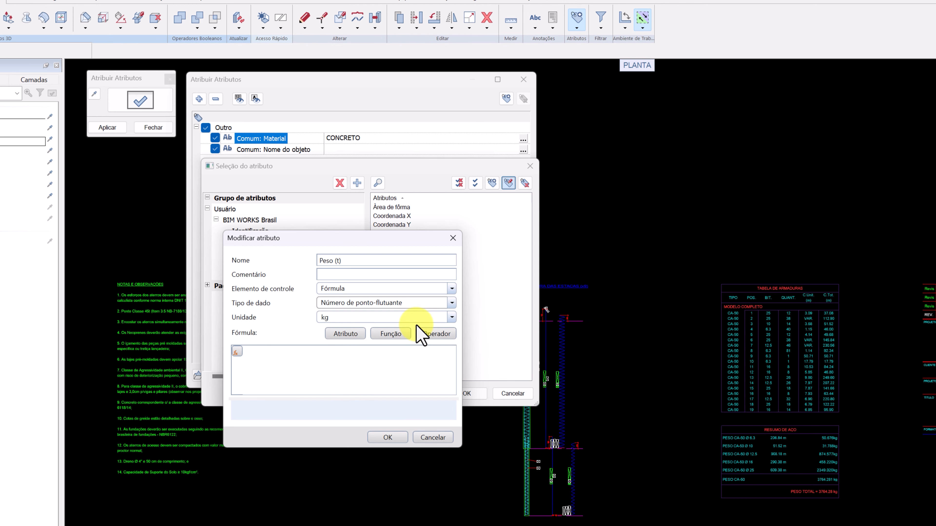
pyautogui.click(451, 317)
pyautogui.click(453, 317)
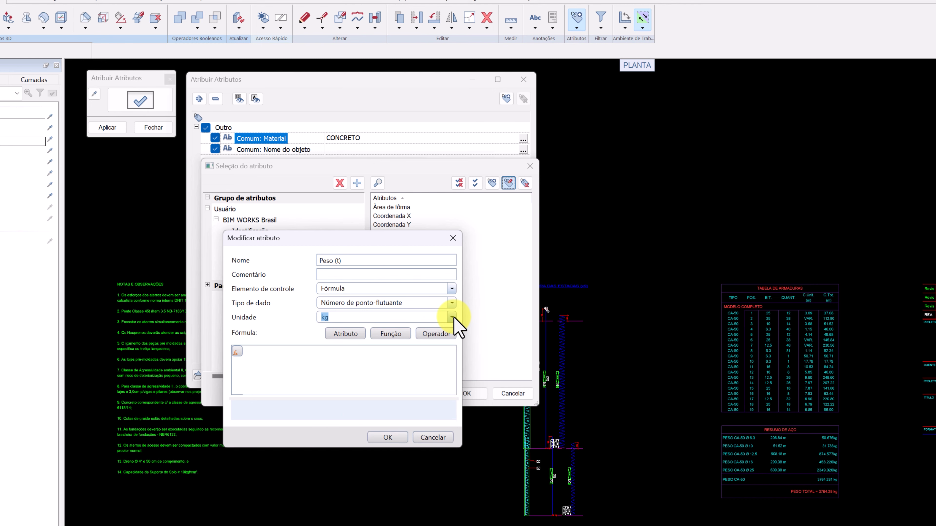
pyautogui.write('T')
pyautogui.press('BackSpace')
pyautogui.write('t')
pyautogui.press('BackSpace')
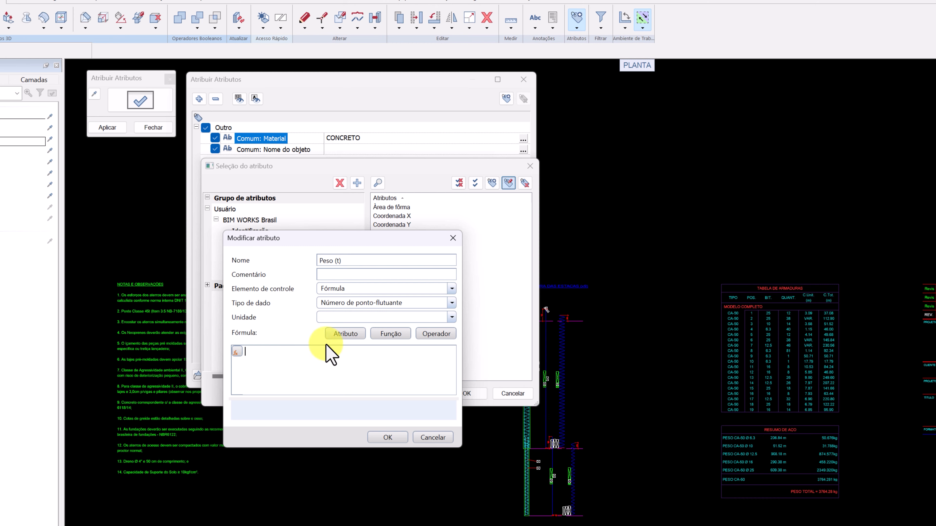
pyautogui.click(346, 334)
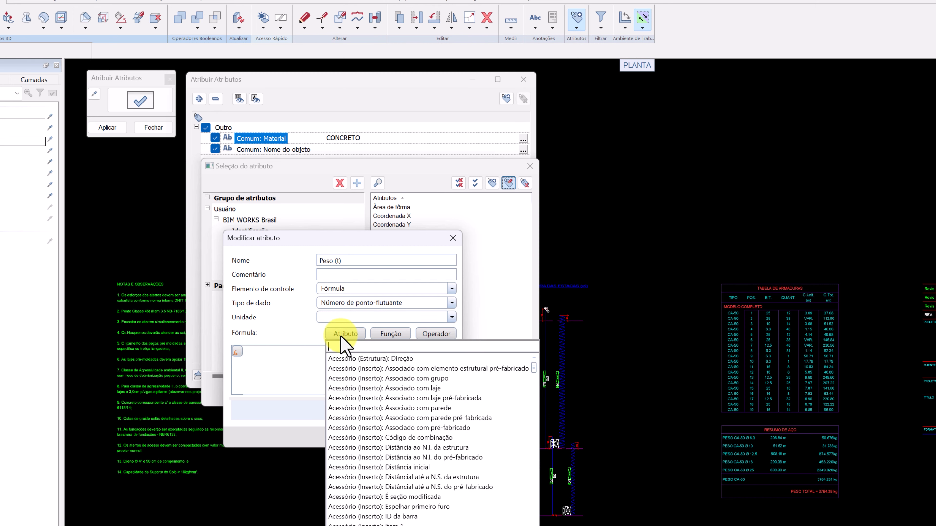
pyautogui.write('volu')
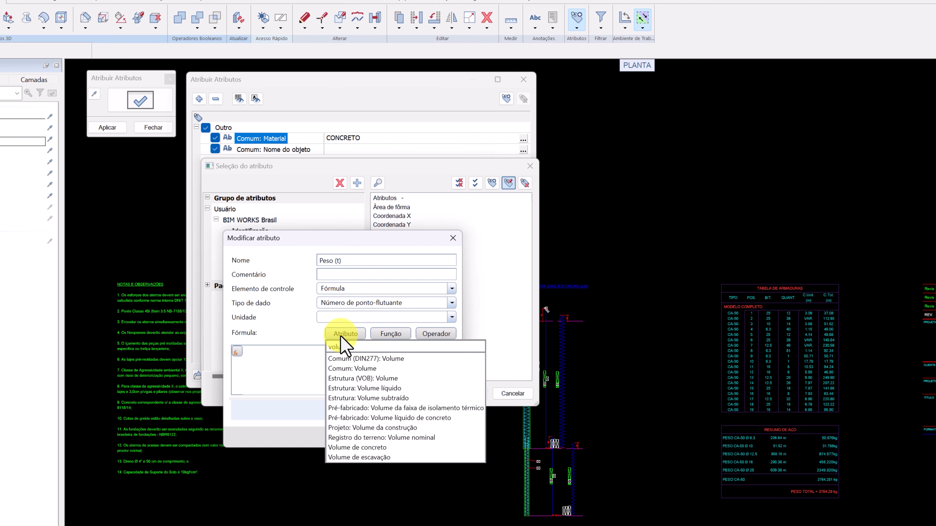
pyautogui.write('me')
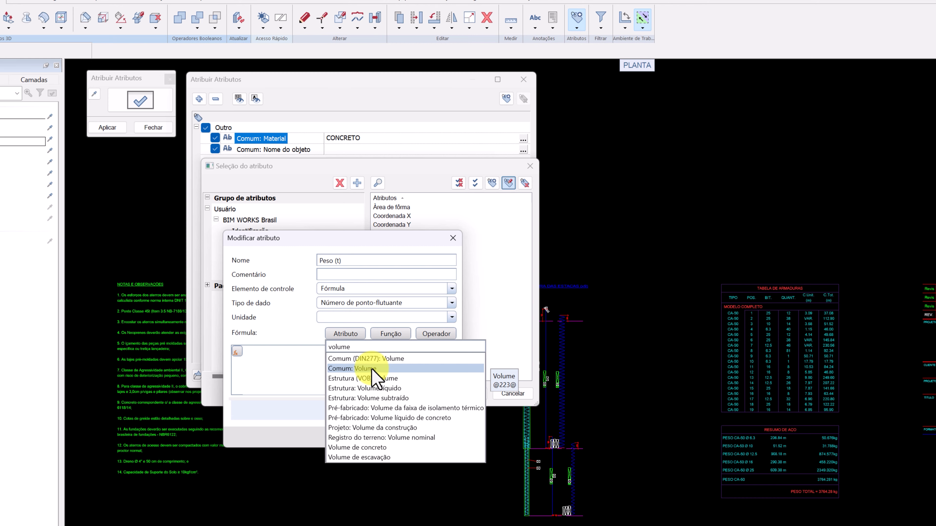
pyautogui.click(372, 369)
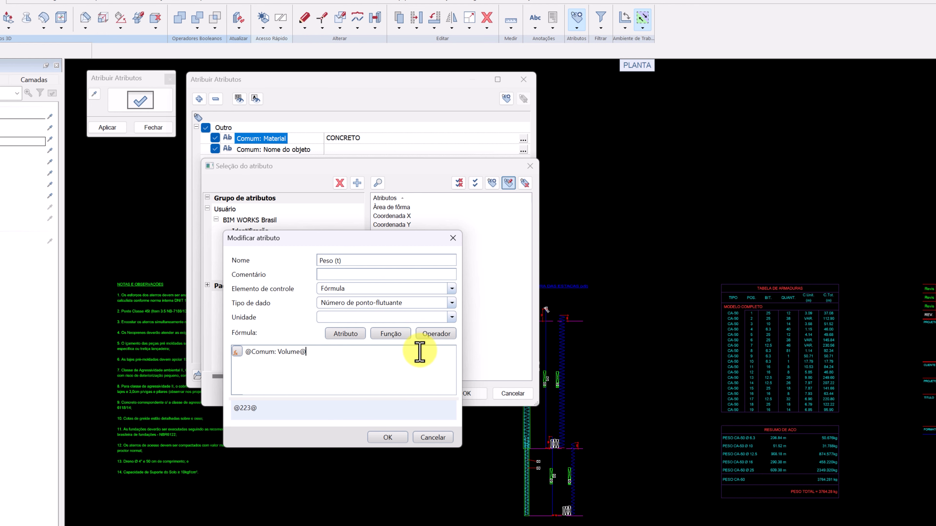
pyautogui.write('*')
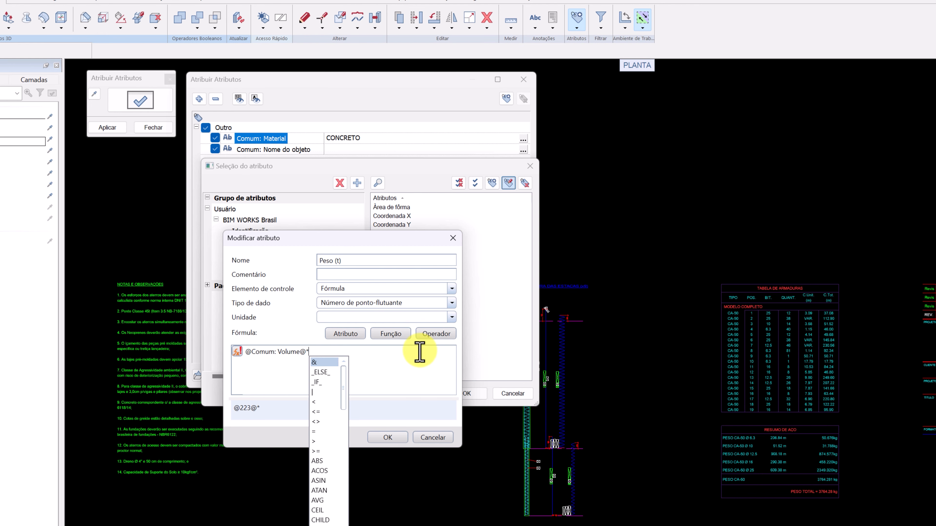
pyautogui.write('2500')
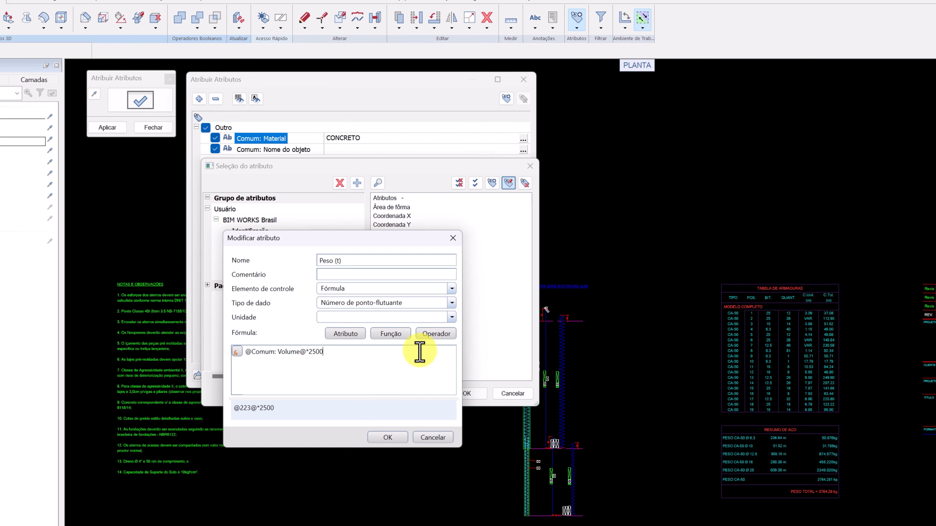
pyautogui.click(428, 337)
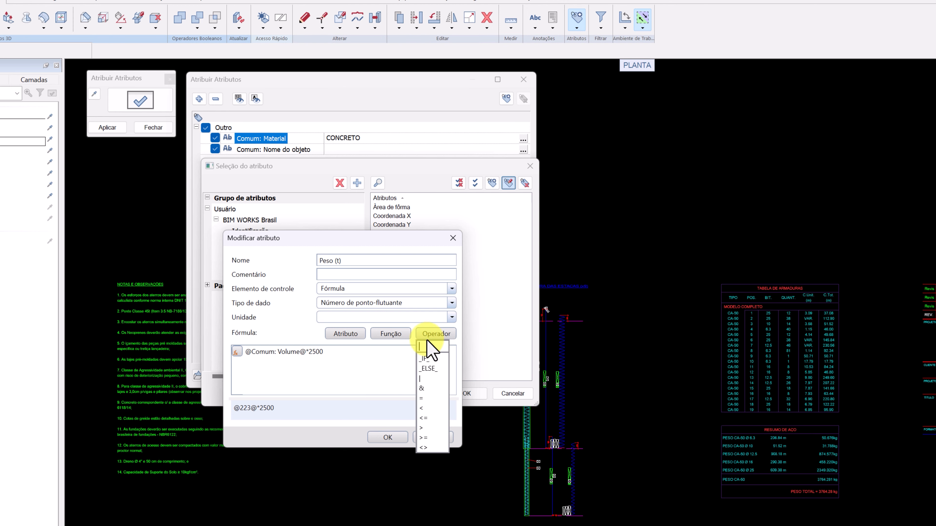
pyautogui.click(427, 359)
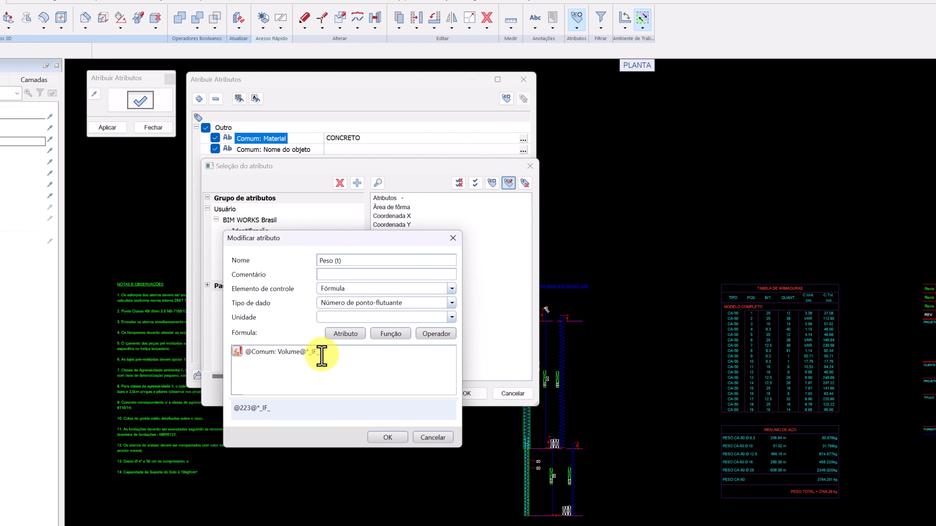
pyautogui.write('2500')
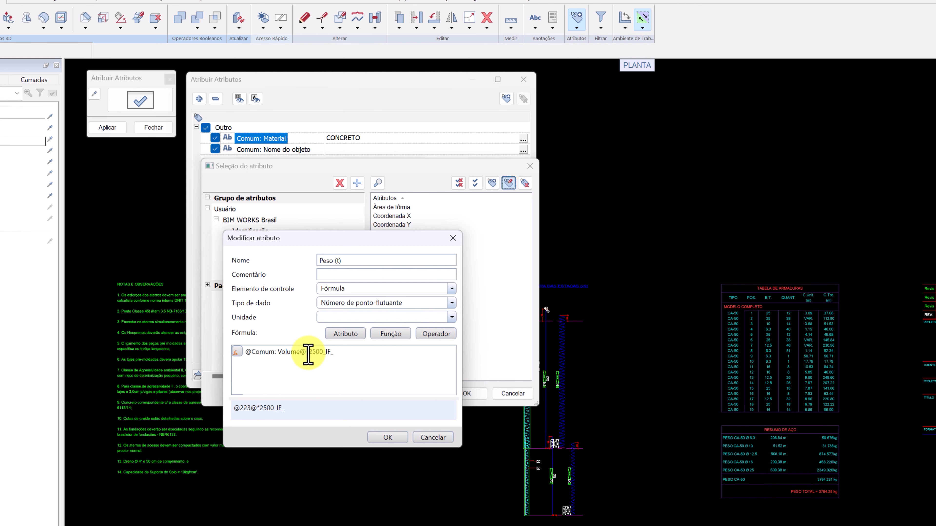
# Step: Consult the Formula editor help for the syntax and examples of conditions, including the Material example
pyautogui.press('F1')
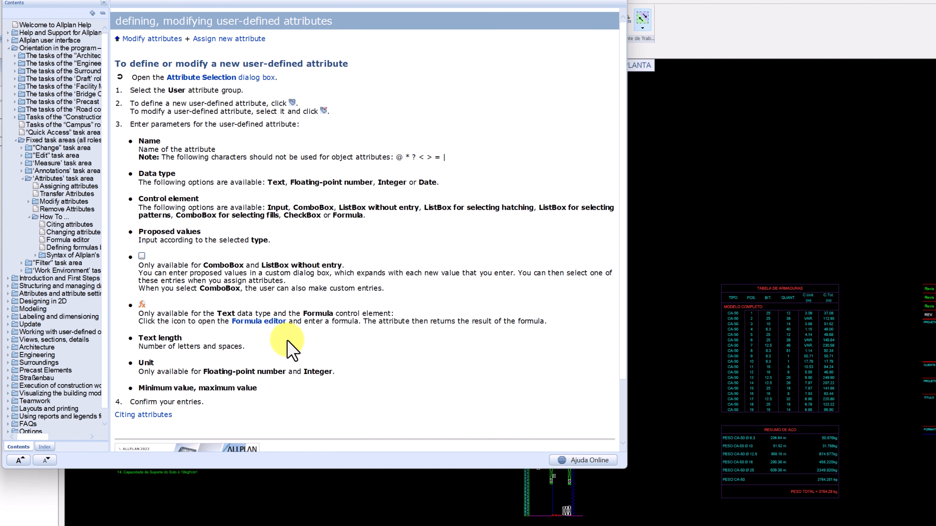
pyautogui.click(260, 321)
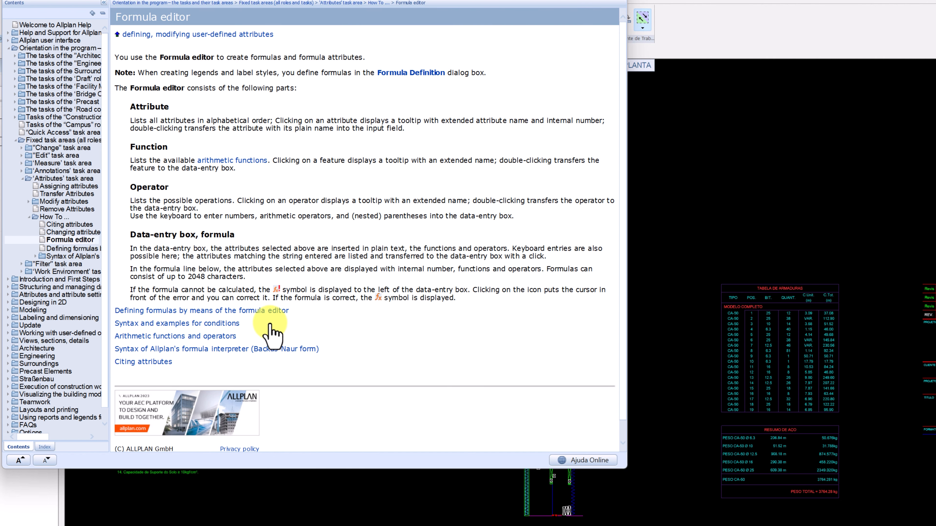
pyautogui.click(227, 327)
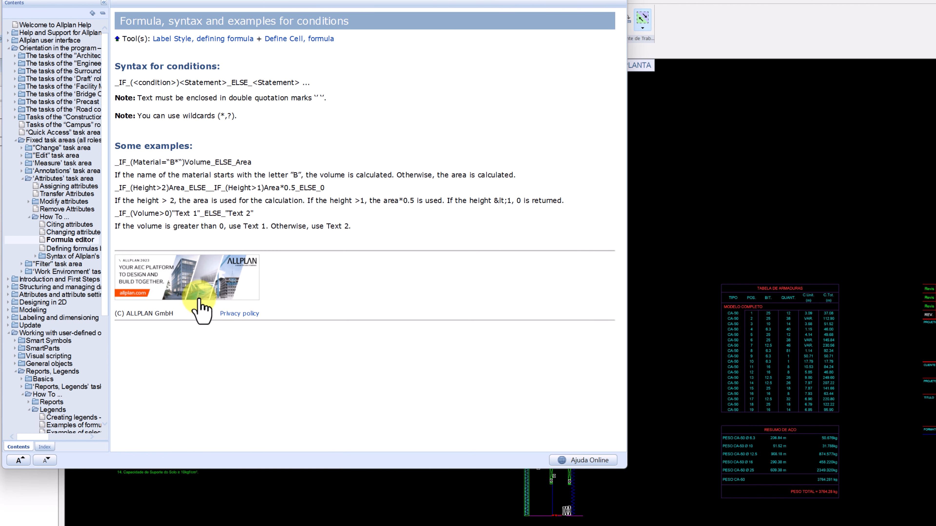
pyautogui.moveTo(115, 165); pyautogui.dragTo(252, 165)
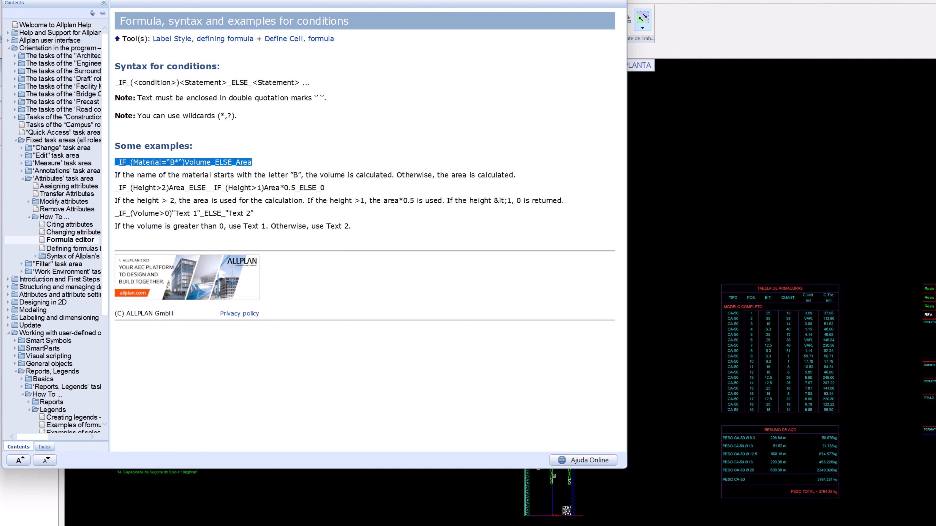
pyautogui.click(622, 3)
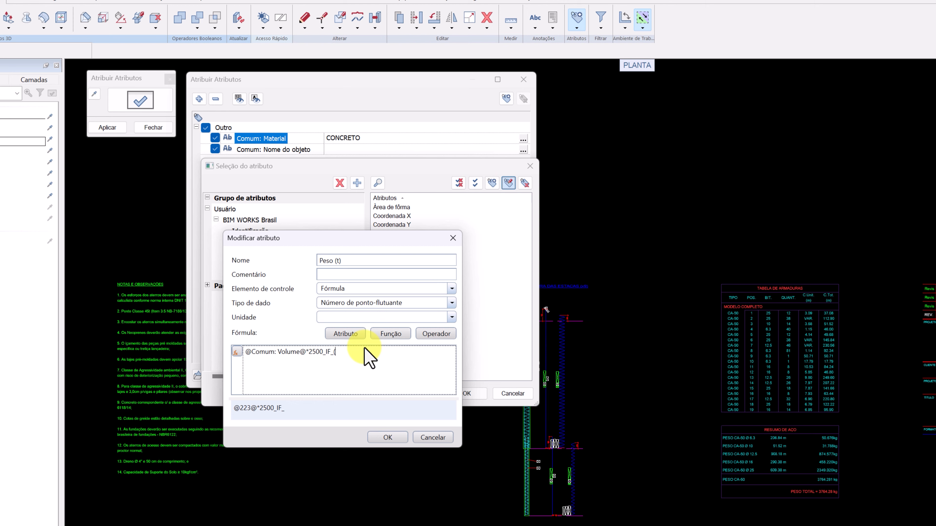
# Step: Open a parenthesis after _IF_ and insert the Comum: Material attribute in the condition
pyautogui.write('(')
pyautogui.click(353, 333)
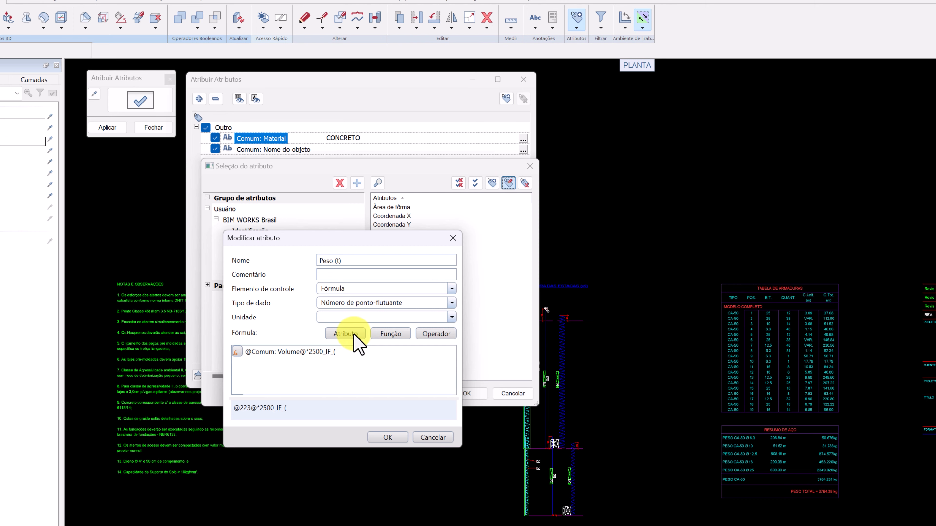
pyautogui.press('BackSpace')
pyautogui.press('BackSpace')
pyautogui.press('BackSpace')
pyautogui.press('BackSpace')
pyautogui.press('BackSpace')
pyautogui.press('BackSpace')
pyautogui.write('materi')
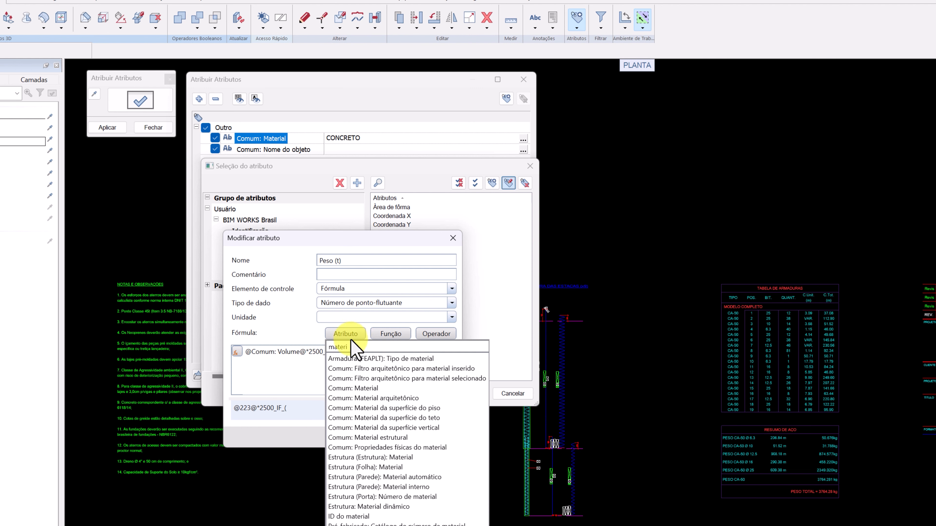
pyautogui.click(363, 389)
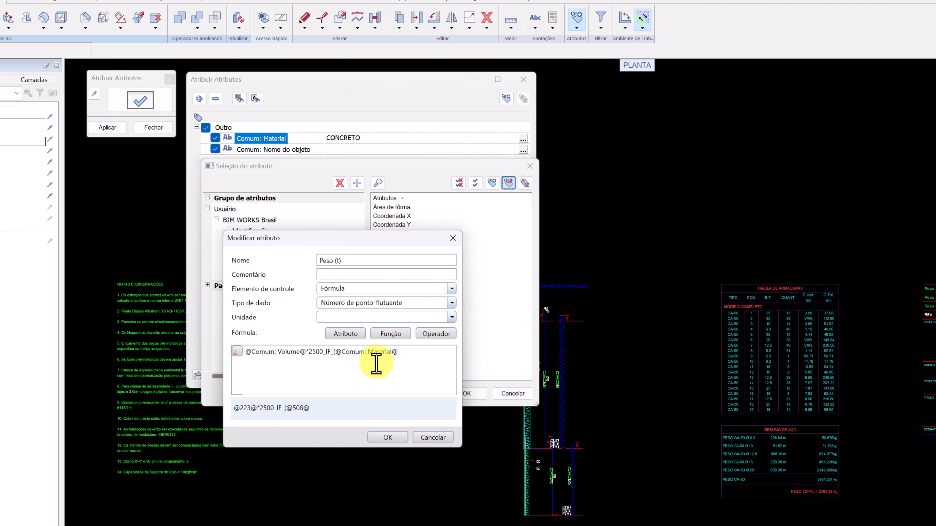
# Step: Complete the condition by comparing Comum: Material with "CONCRETO" in double quotation marks and closing the parenthesis
pyautogui.write('=')
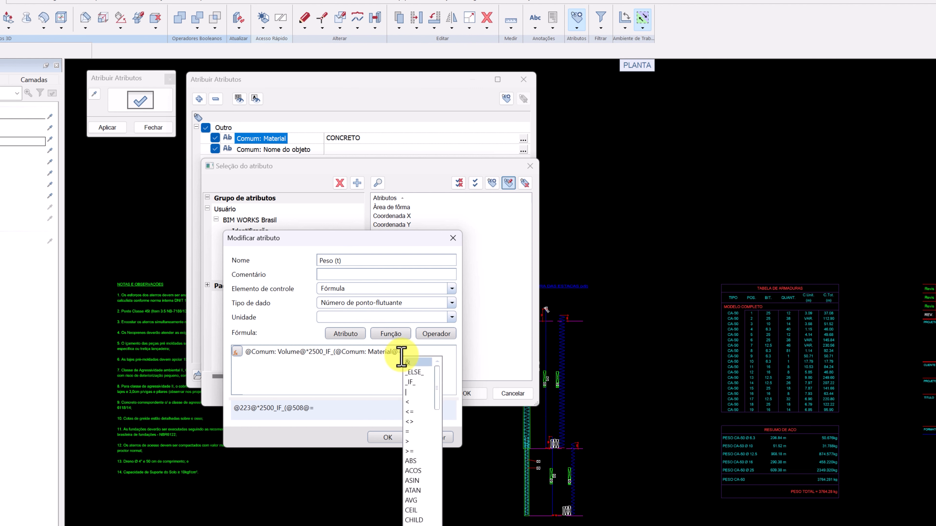
pyautogui.write('CONCRETO')
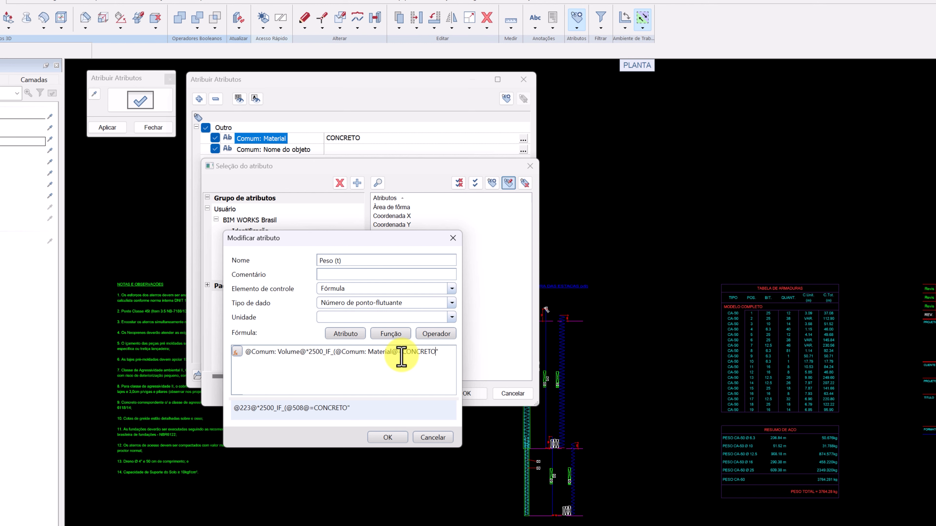
pyautogui.press('Left')
pyautogui.press('Left')
pyautogui.press('Left')
pyautogui.press('Left')
pyautogui.press('Left')
pyautogui.write('"')
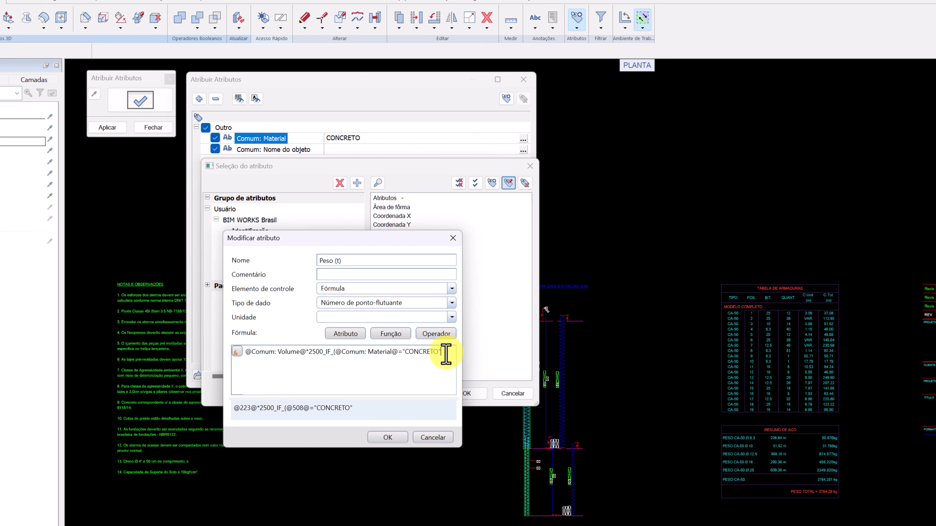
pyautogui.write(')')
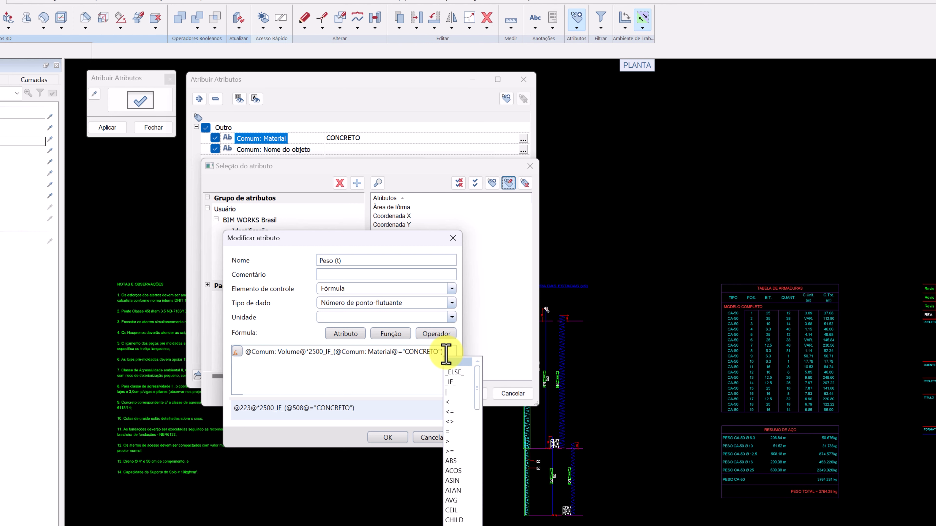
pyautogui.click(323, 353)
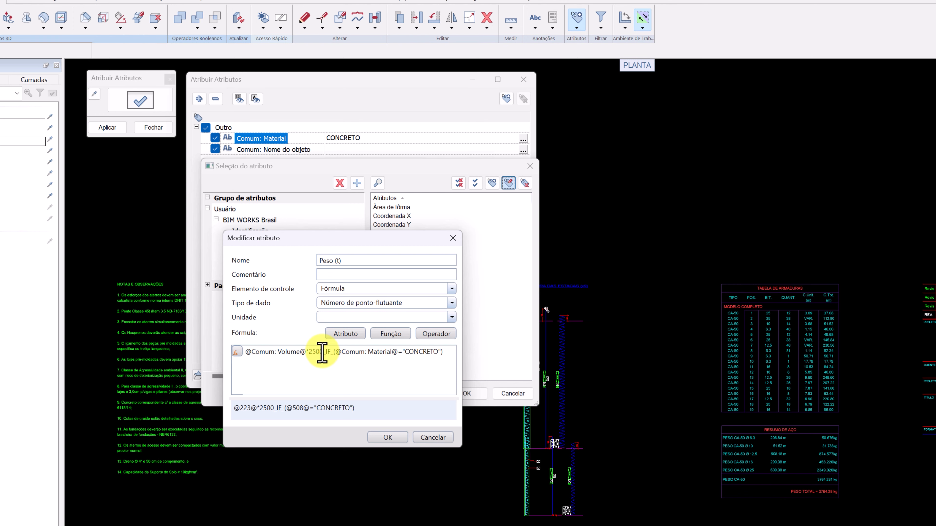
pyautogui.moveTo(323, 353); pyautogui.dragTo(242, 364)
pyautogui.hotkey('ctrl', 'c')
pyautogui.press('BackSpace')
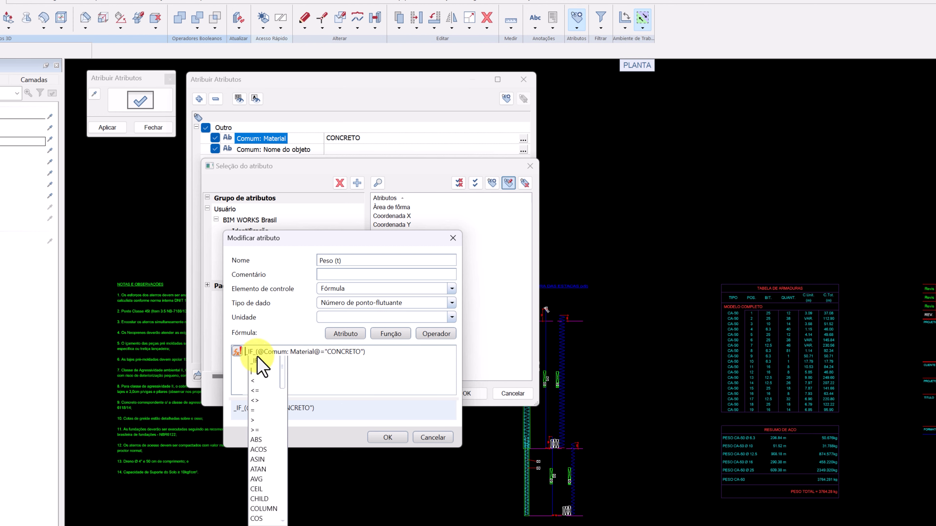
pyautogui.click(386, 356)
pyautogui.hotkey('ctrl', 'v')
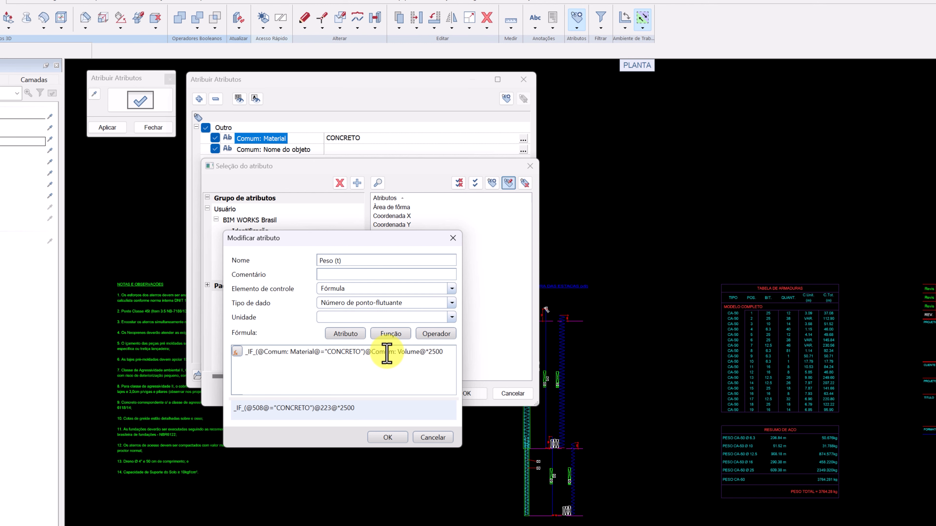
# Step: Append _ELSE_ followed by a copy of the whole CONCRETO condition with its volume calculation
pyautogui.write('_ELSE_')
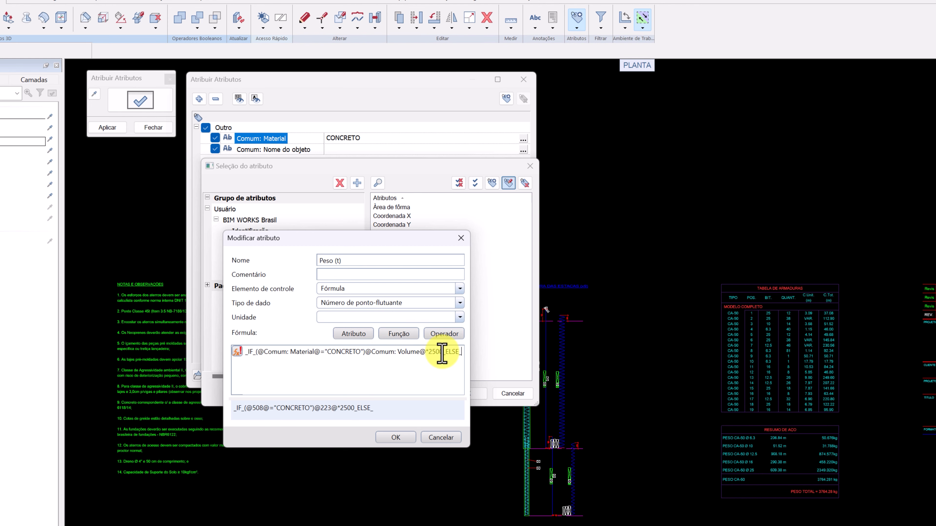
pyautogui.moveTo(443, 354); pyautogui.dragTo(246, 351)
pyautogui.hotkey('ctrl', 'c')
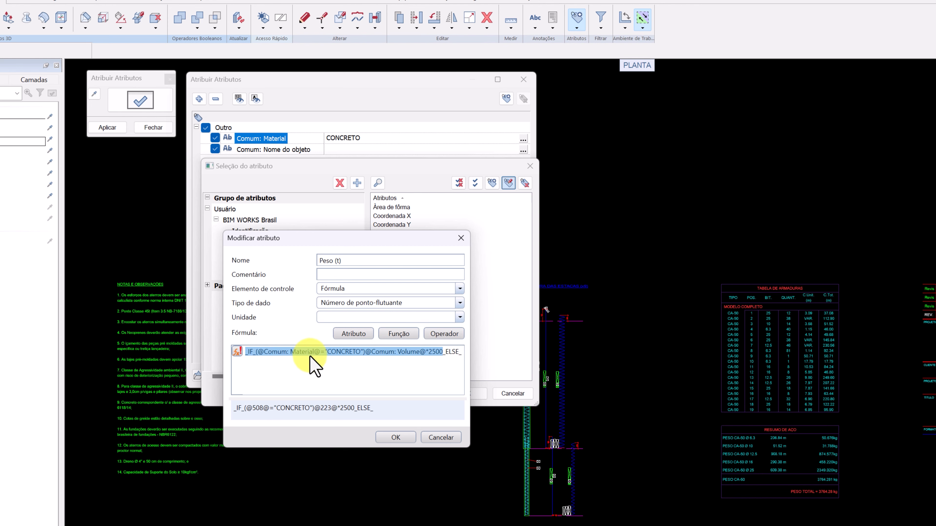
pyautogui.click(456, 355)
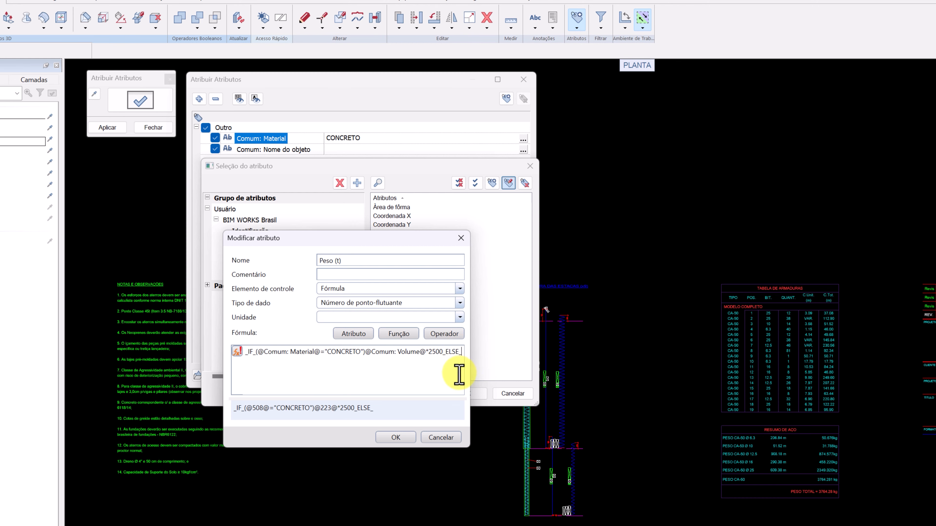
pyautogui.hotkey('ctrl', 'v')
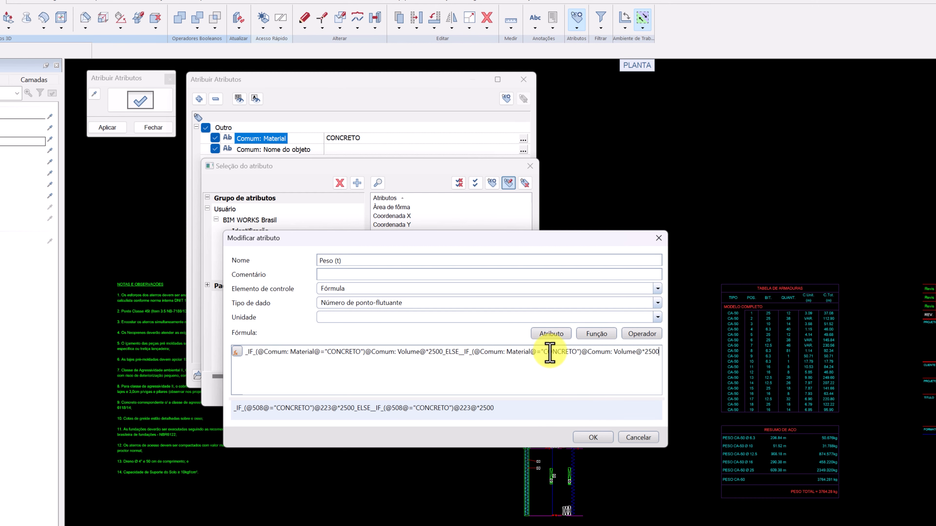
# Step: Change the copied condition's material to AÇO and its volume multiplier to 7850
pyautogui.moveTo(577, 352); pyautogui.dragTo(545, 351)
pyautogui.write('AÇO')
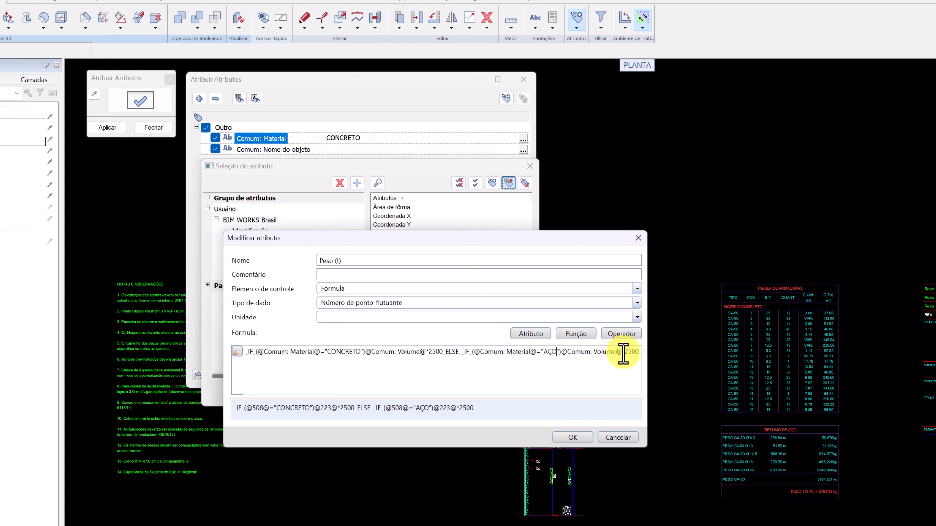
pyautogui.click(641, 352)
pyautogui.press('BackSpace')
pyautogui.press('BackSpace')
pyautogui.press('BackSpace')
pyautogui.press('BackSpace')
pyautogui.write('7')
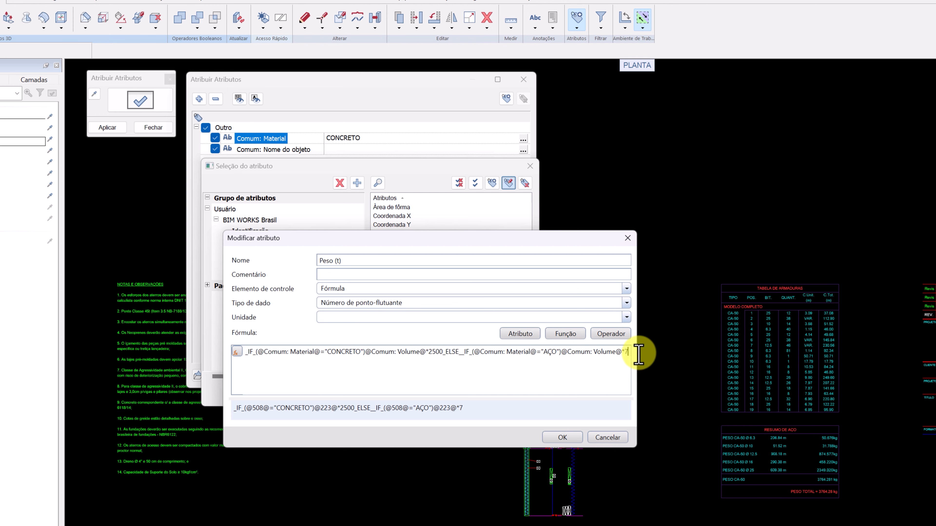
pyautogui.write('850')
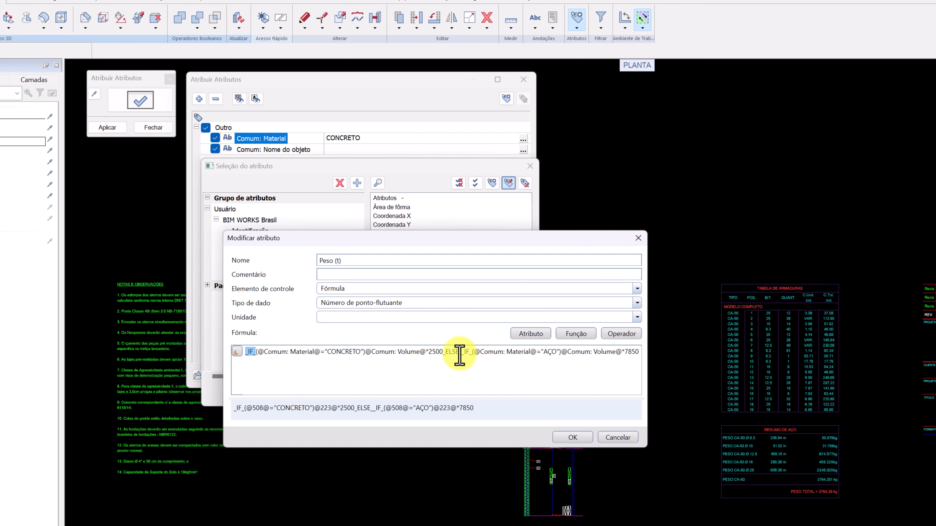
# Step: Finish the formula with the fallback _ELSE_-999 and add the Peso (t) attribute to the assignment list
pyautogui.moveTo(472, 352); pyautogui.dragTo(443, 352)
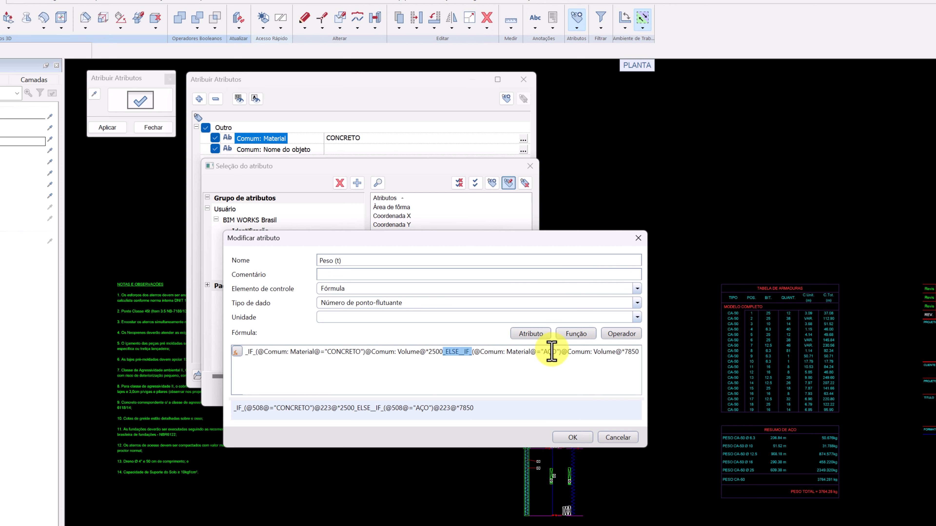
pyautogui.click(638, 354)
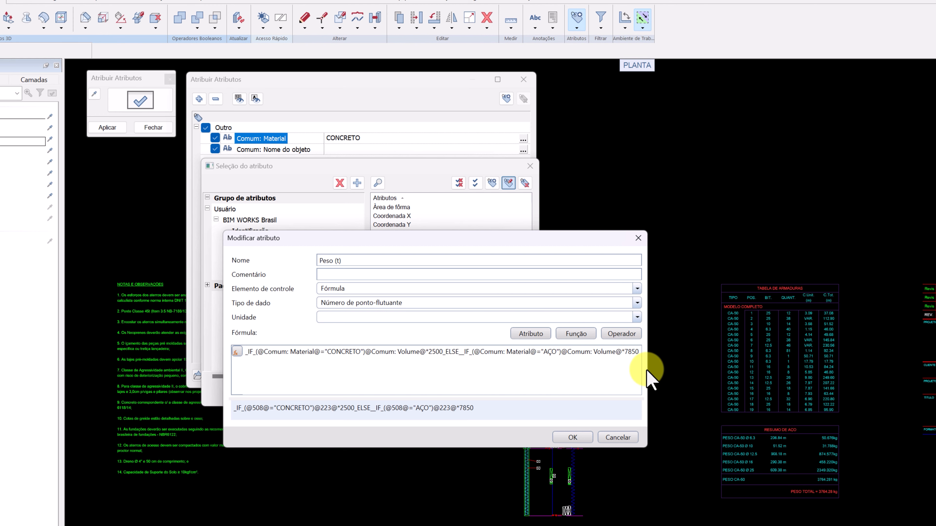
pyautogui.write('_ELSE')
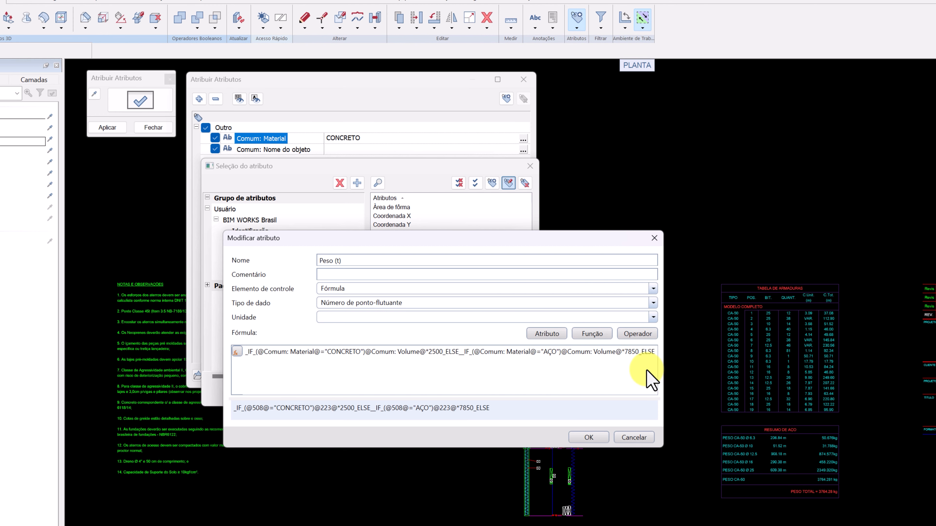
pyautogui.write('_-999')
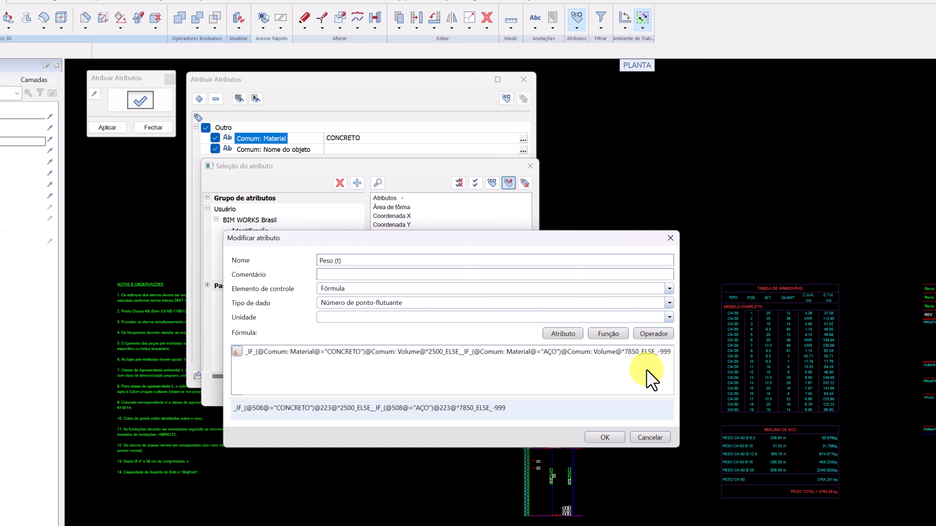
pyautogui.click(605, 437)
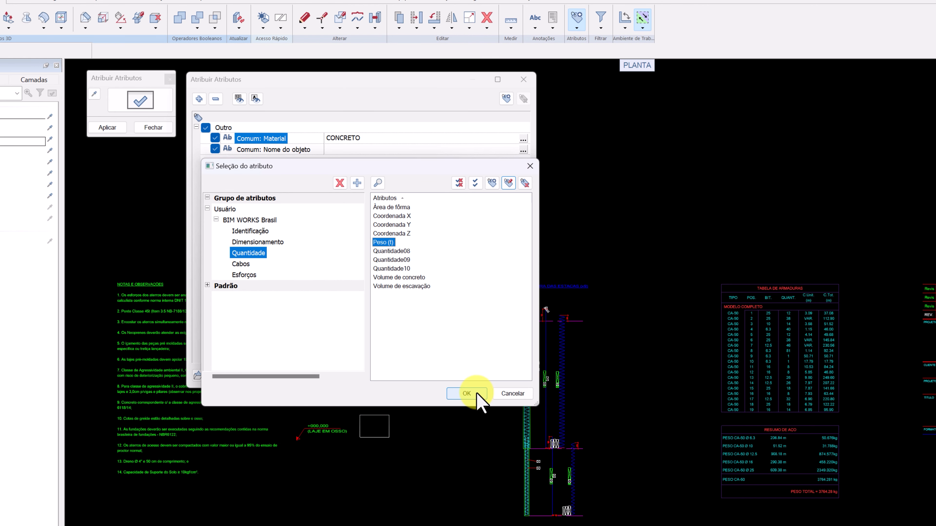
pyautogui.click(466, 393)
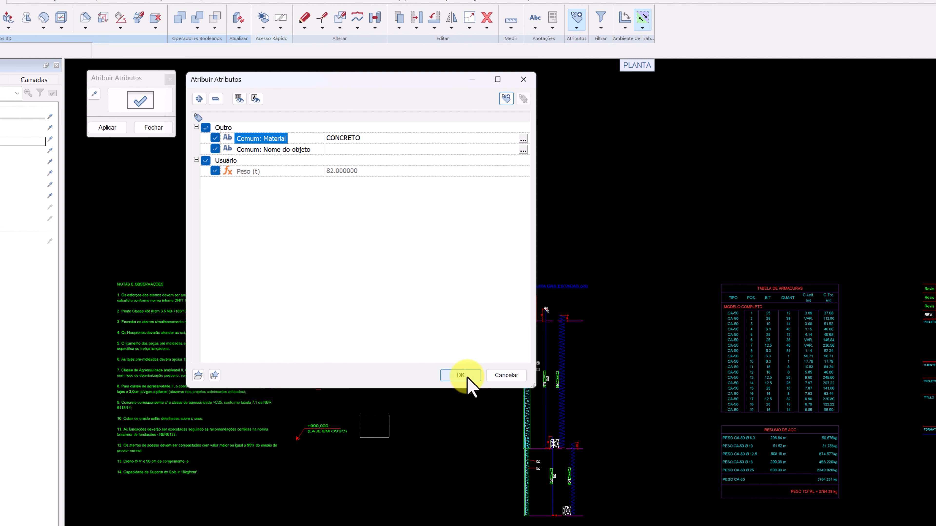
# Step: Clear the Comum: Material value and apply the attributes to the rectangular object beside the LAJE EM OSSO label
pyautogui.click(362, 138)
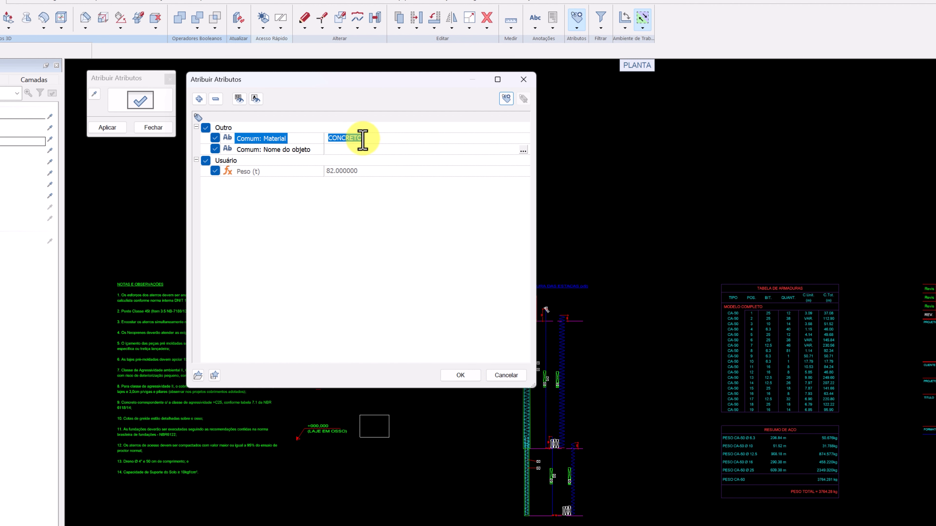
pyautogui.press('BackSpace')
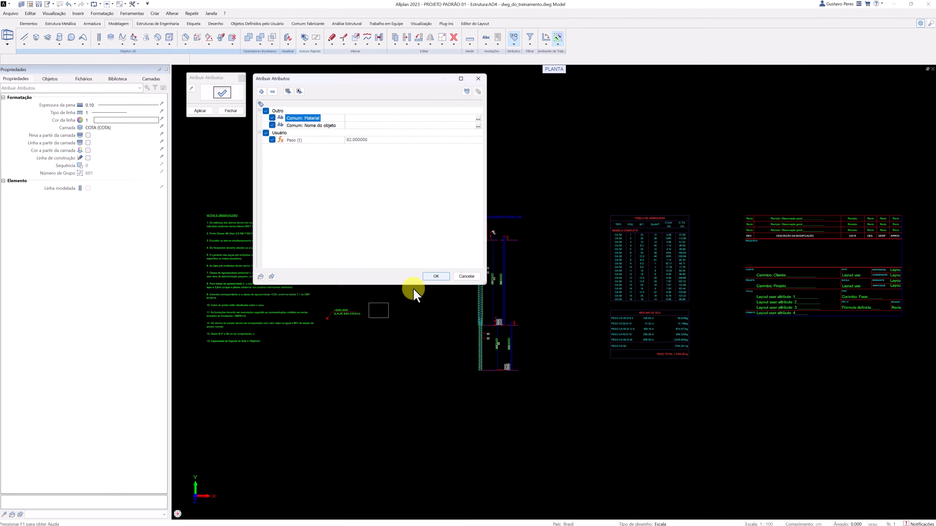
pyautogui.click(428, 277)
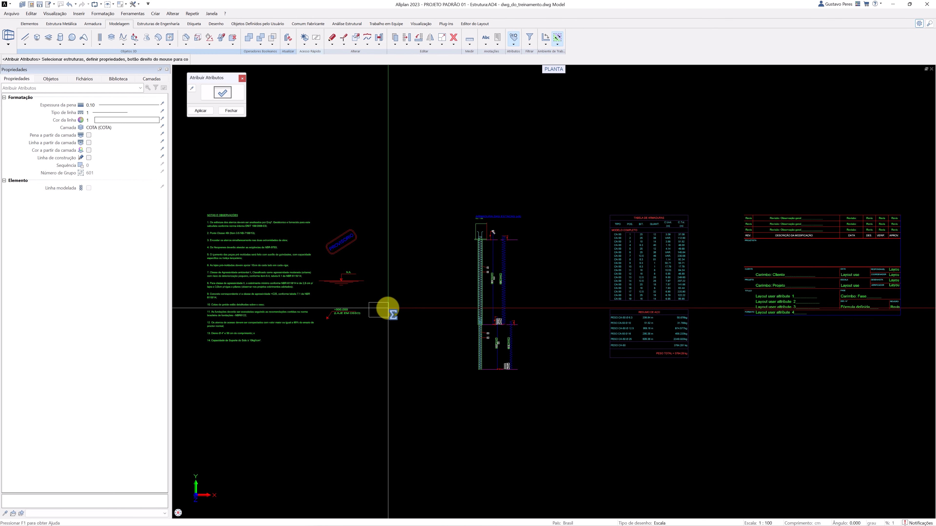
pyautogui.click(205, 112)
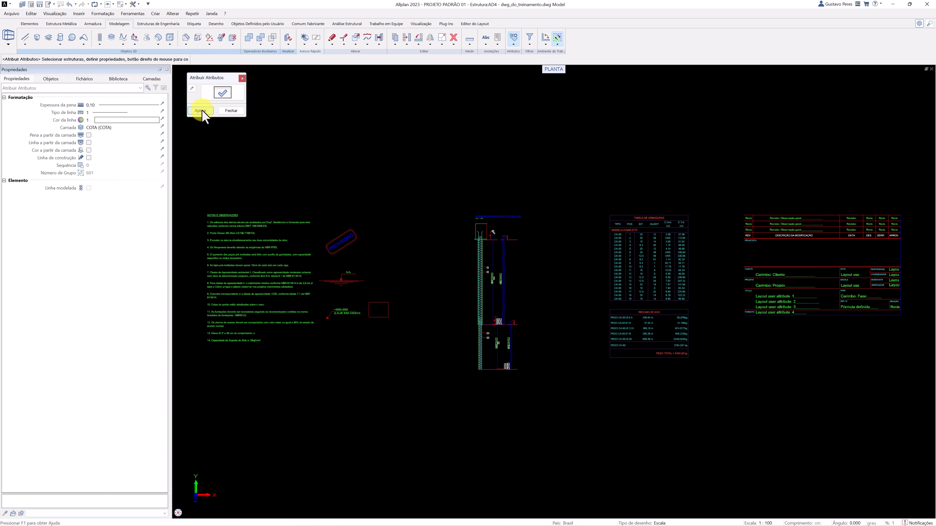
# Step: Set Comum: Material to CONCRETO for the rectangular object beside the LAJE EM OSSO label
pyautogui.press('Escape')
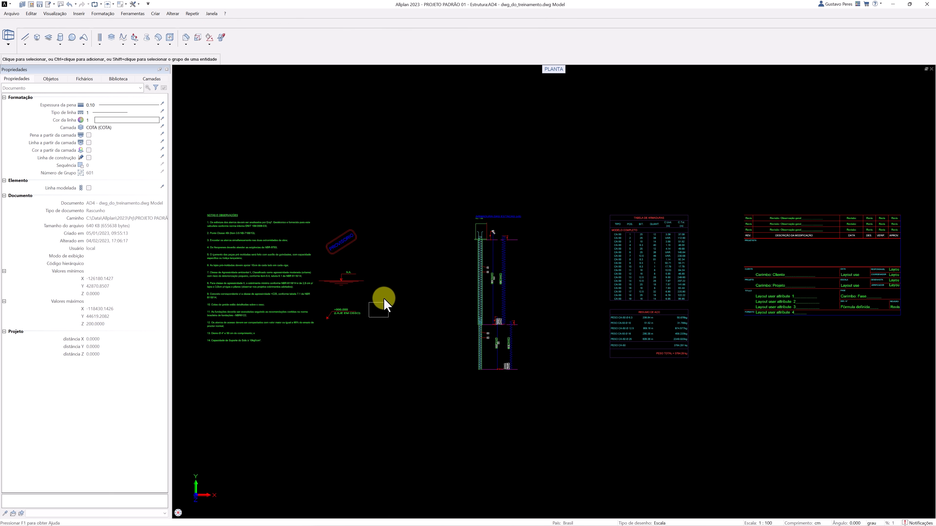
pyautogui.click(382, 304)
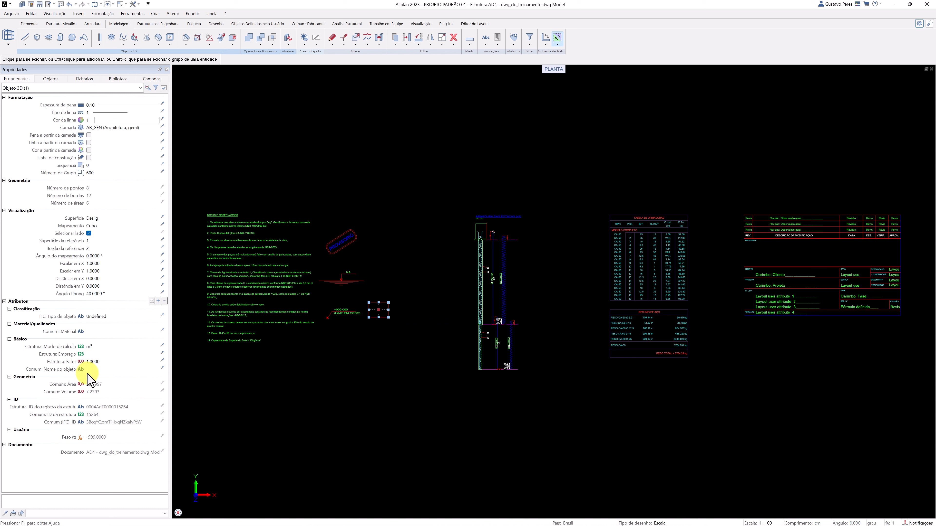
pyautogui.click(98, 438)
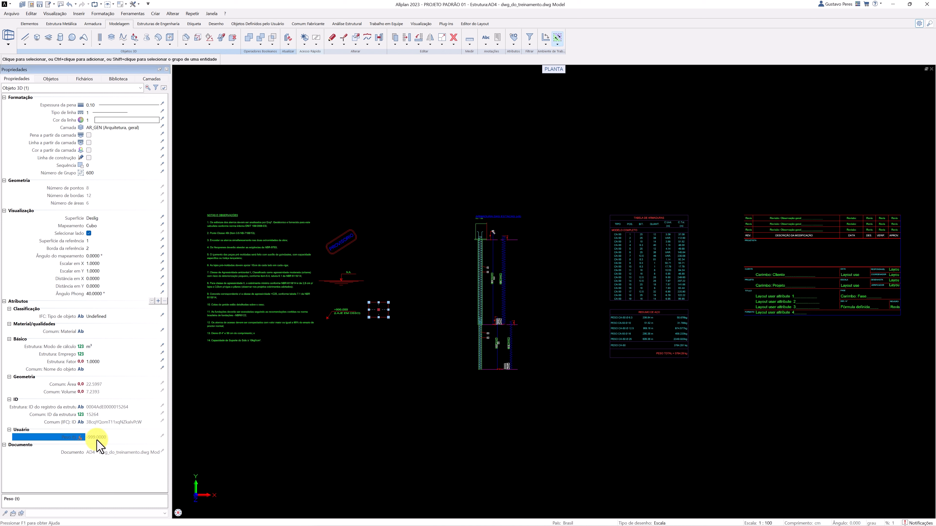
pyautogui.click(98, 331)
pyautogui.write('CO')
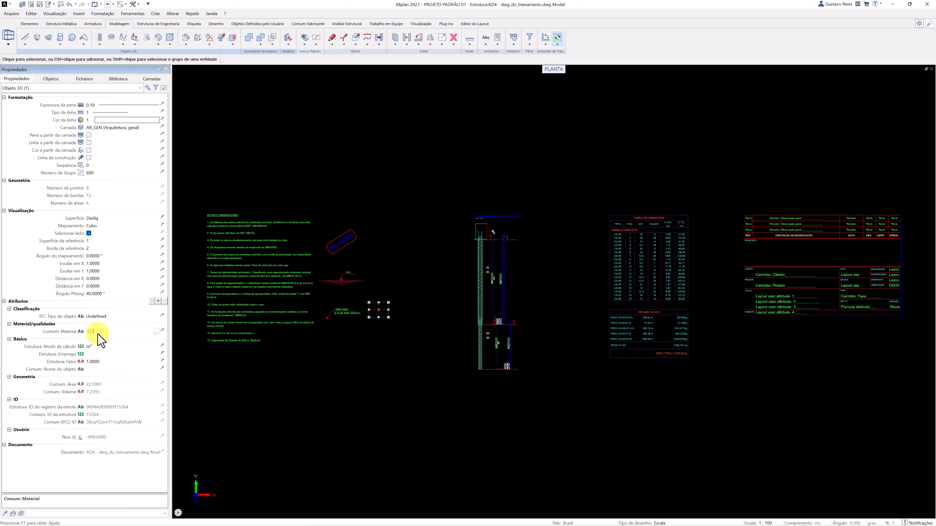
pyautogui.write('NCRETO')
pyautogui.press('Return')
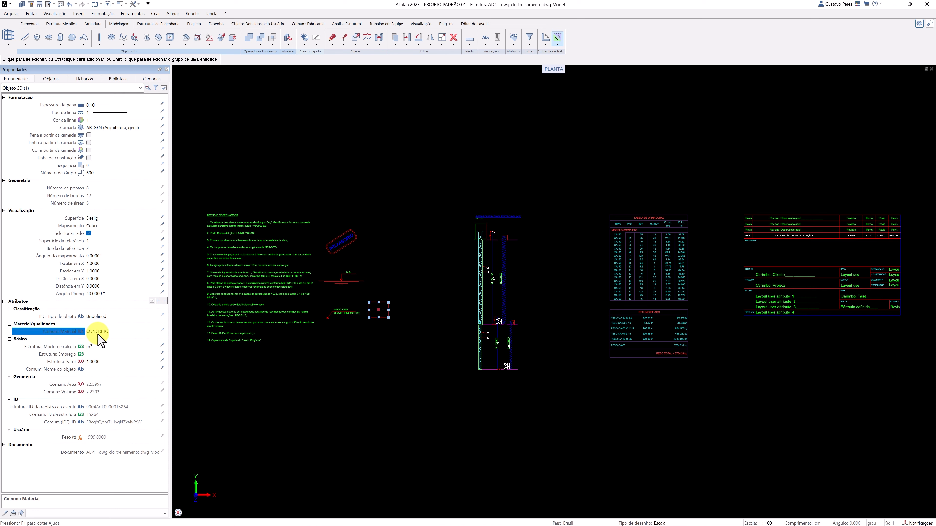
# Step: Reselect the rectangular object and check its recalculated Peso (t) attribute
pyautogui.click(356, 354)
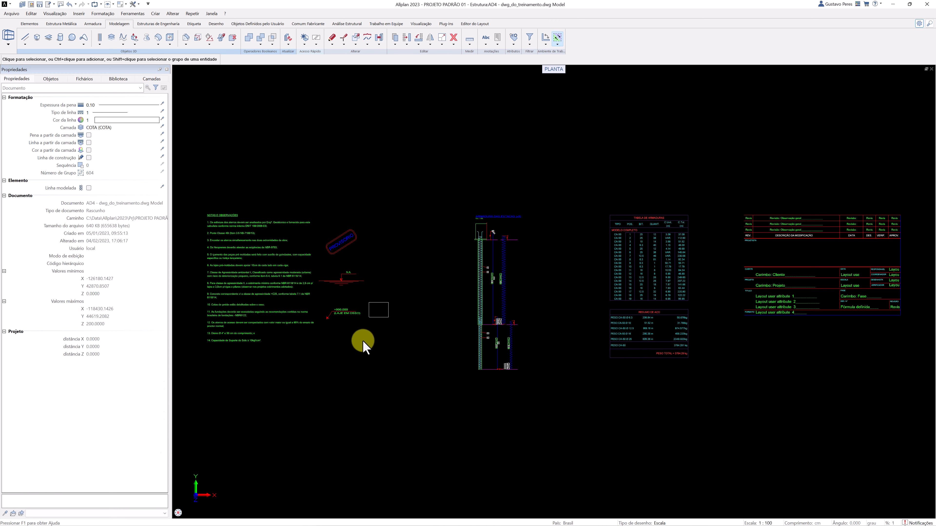
pyautogui.click(376, 316)
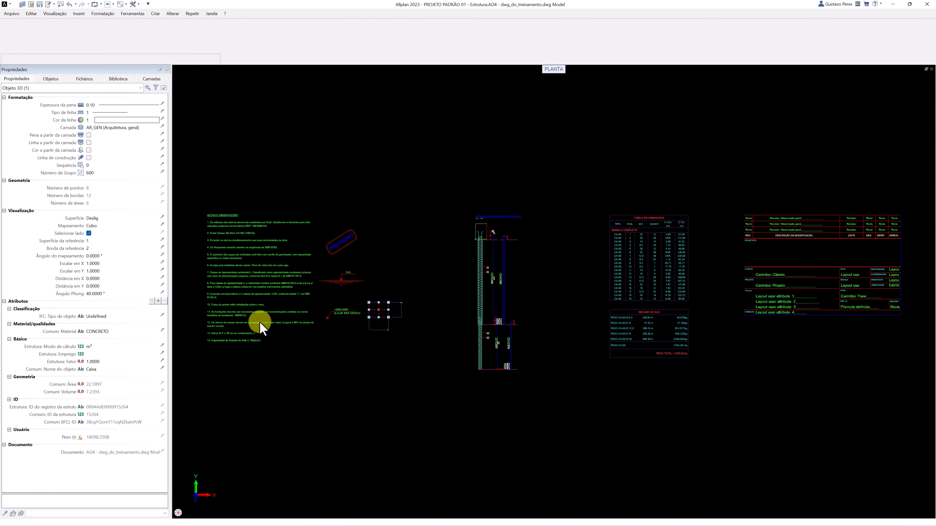
pyautogui.click(110, 438)
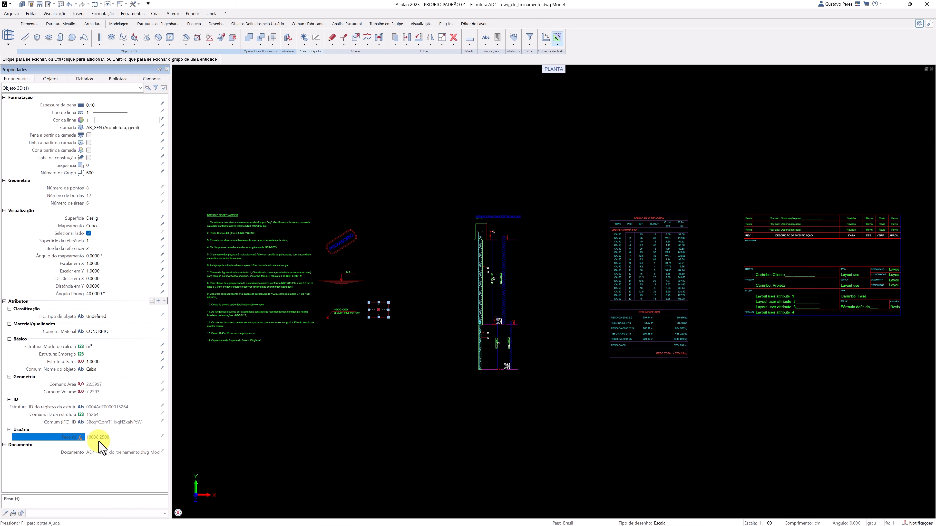
# Step: Reopen the attribute assignment and select the user attribute Peso (t) in the BIM WORKS Brasil Quantidade group
pyautogui.click(515, 45)
pyautogui.click(520, 57)
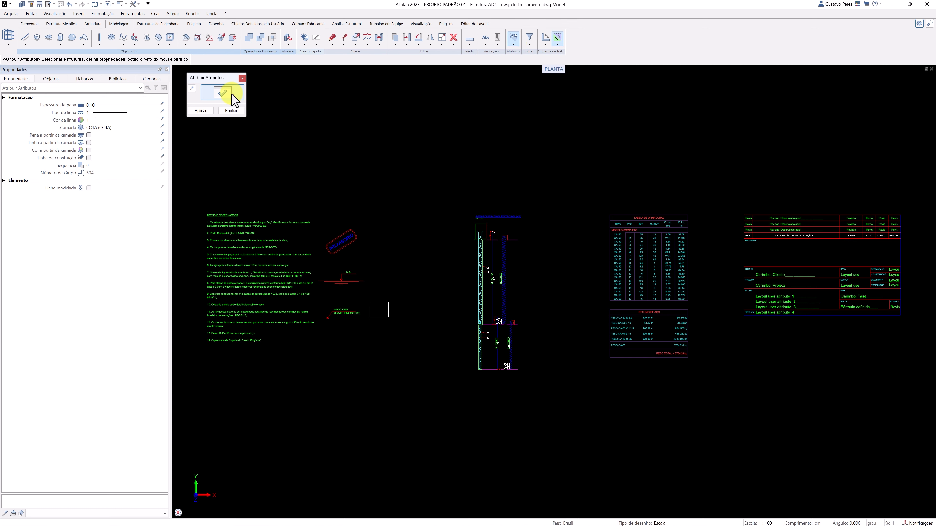
pyautogui.click(232, 94)
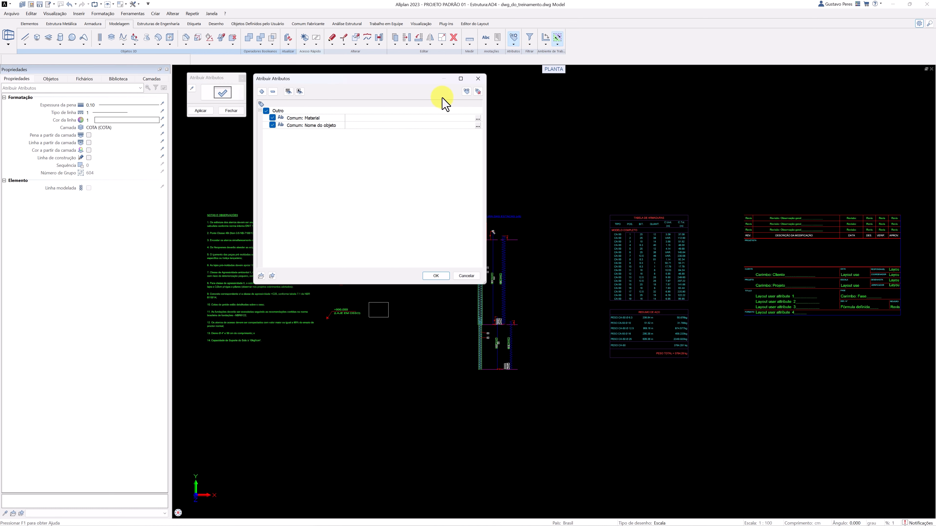
pyautogui.click(467, 92)
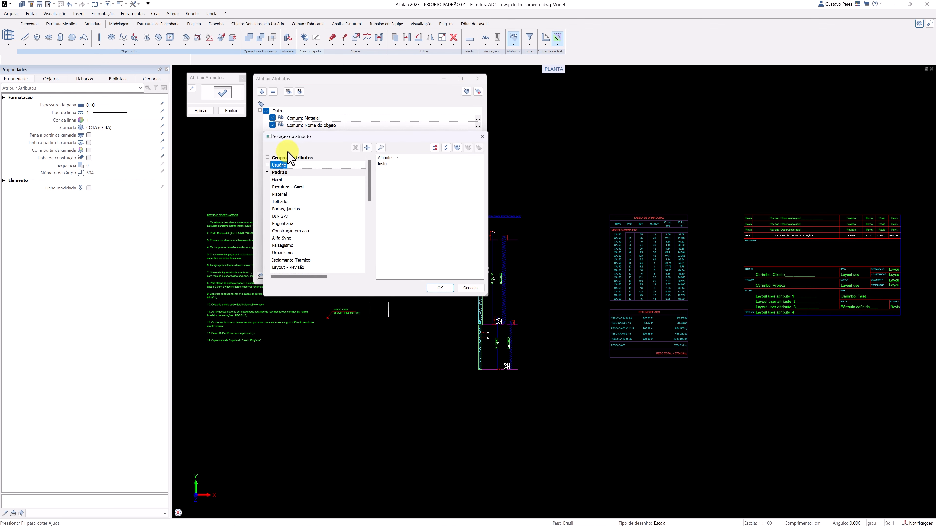
pyautogui.click(268, 165)
pyautogui.click(273, 172)
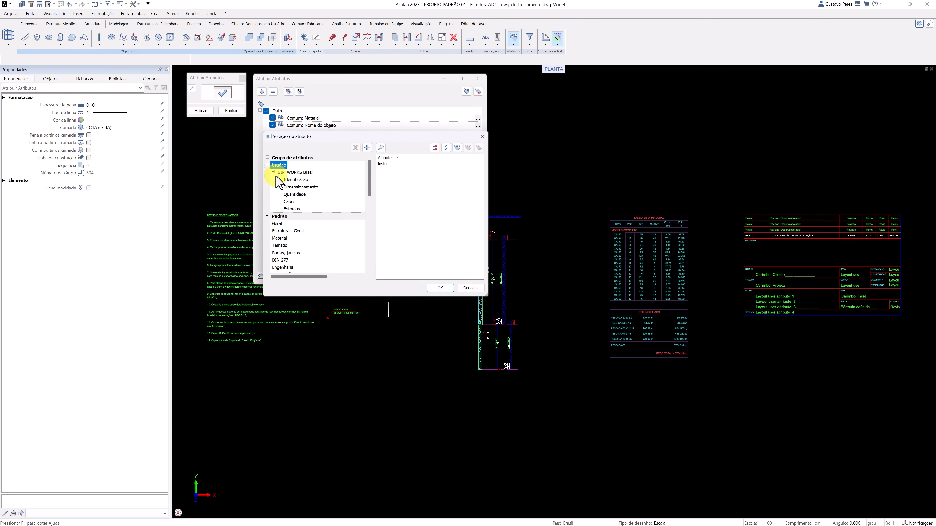
pyautogui.click(295, 195)
pyautogui.click(383, 187)
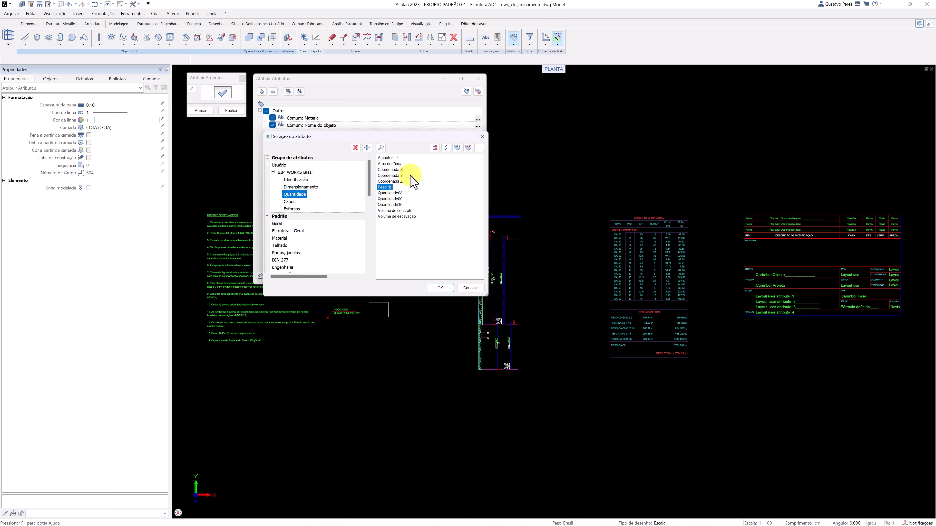
# Step: Change the Peso (t) formula's volume multipliers to 2.500 for CONCRETO and 7.850 for AÇO, without reassigning attributes
pyautogui.click(468, 148)
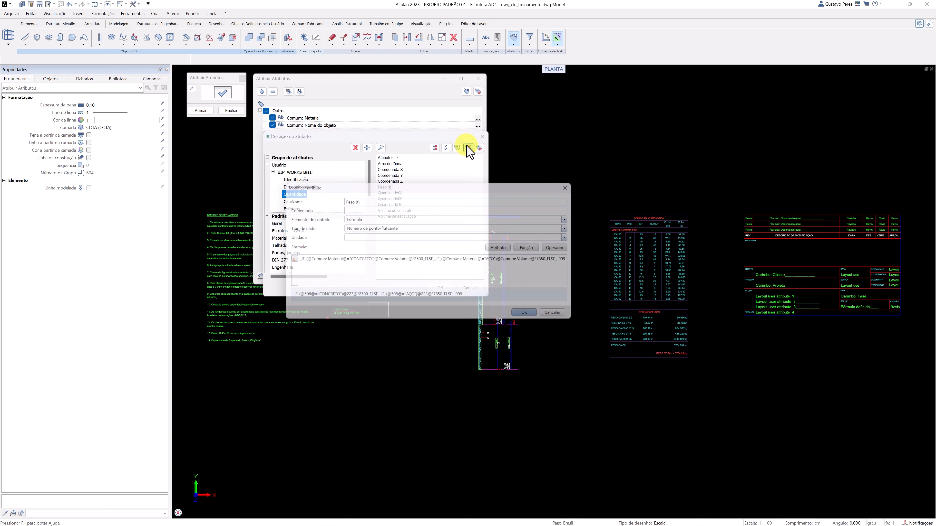
pyautogui.click(417, 260)
pyautogui.write('.')
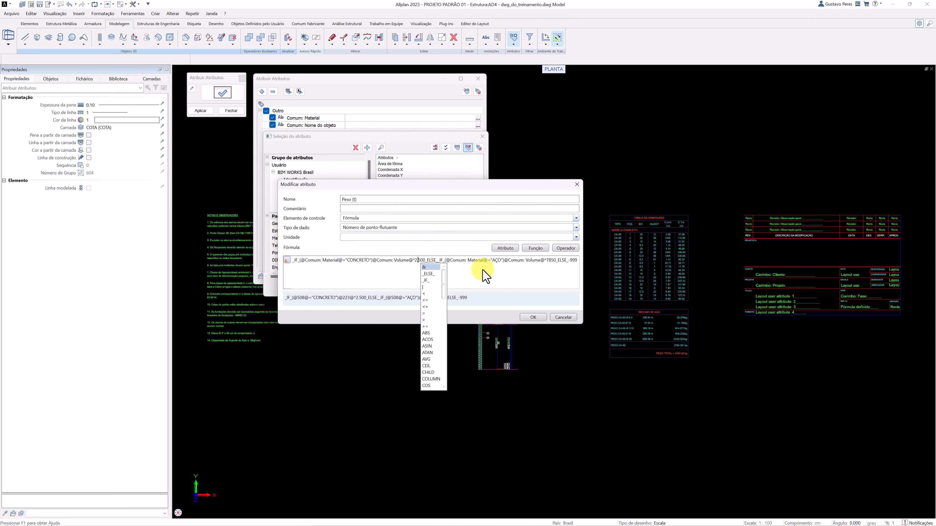
pyautogui.click(549, 261)
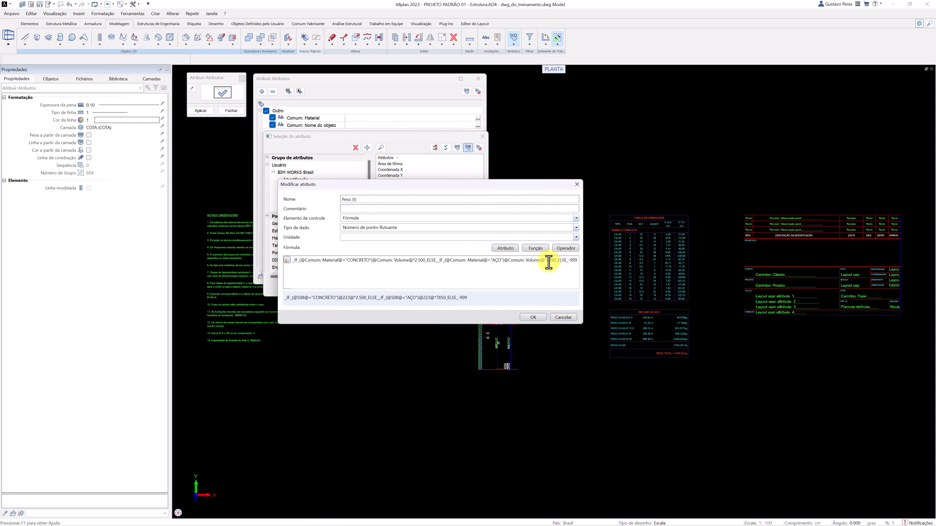
pyautogui.write('.')
pyautogui.click(533, 317)
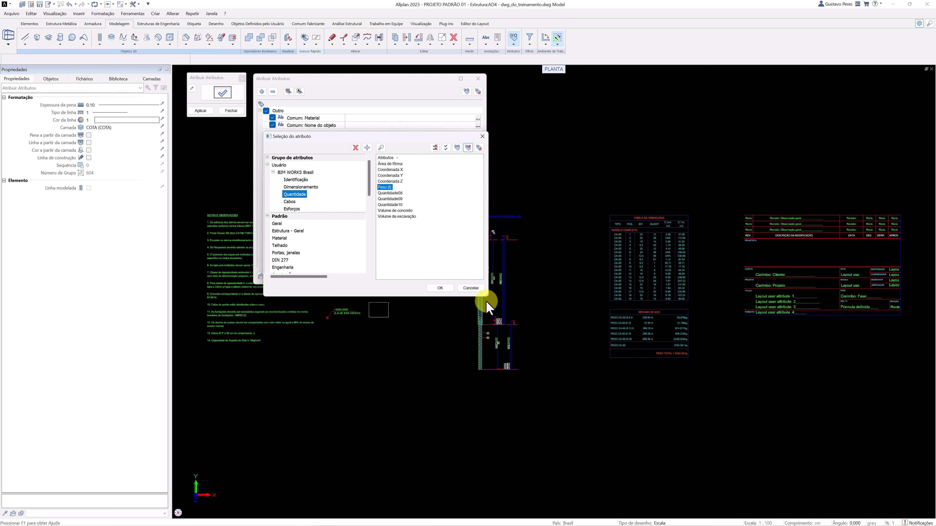
pyautogui.click(449, 289)
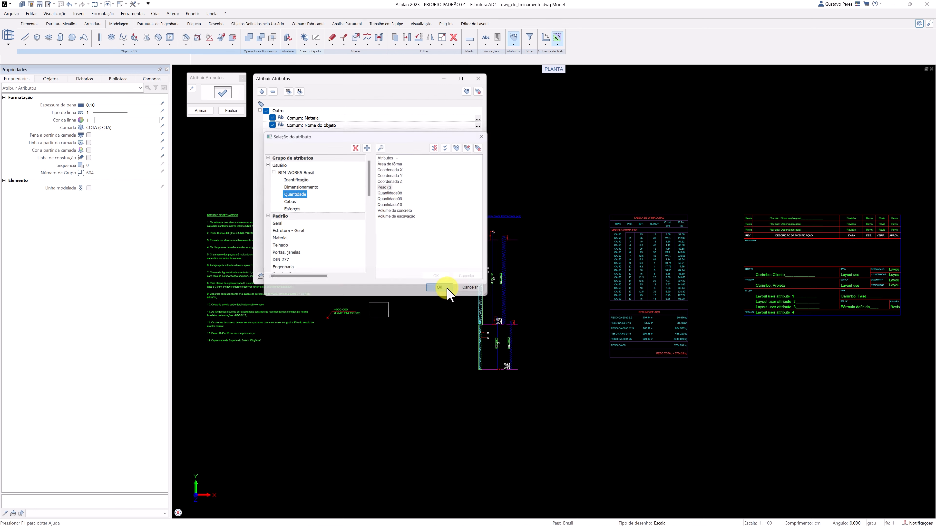
pyautogui.click(466, 276)
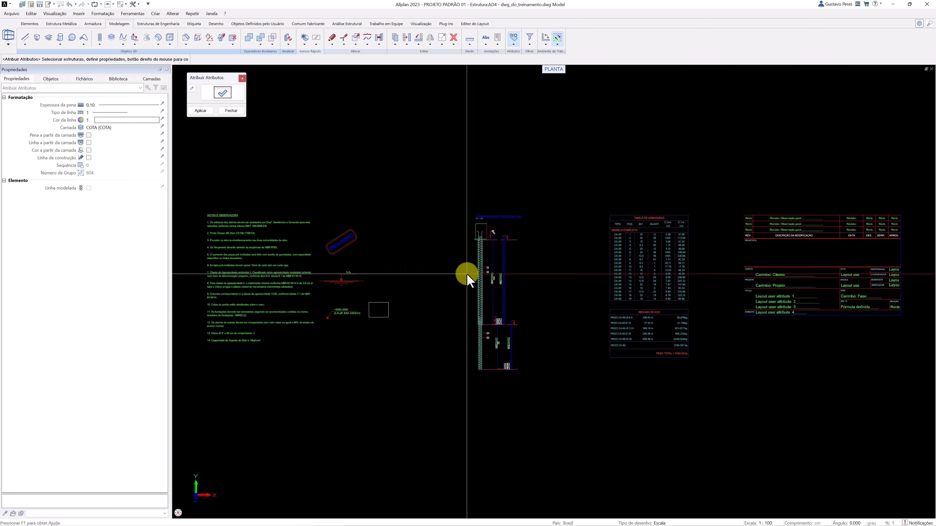
# Step: Leave the attribute assignment and check the rectangular object's Peso (t) with the edited formula
pyautogui.press('Escape')
pyautogui.click(389, 304)
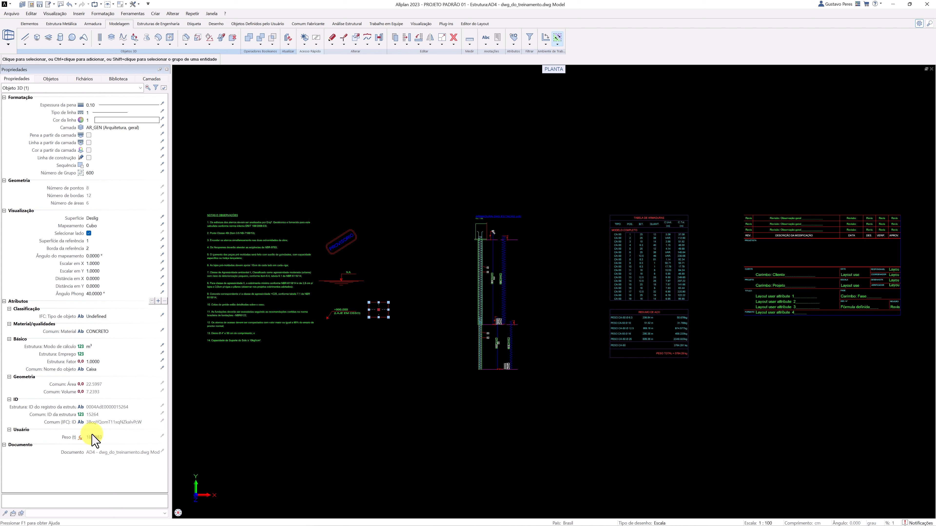
pyautogui.click(98, 437)
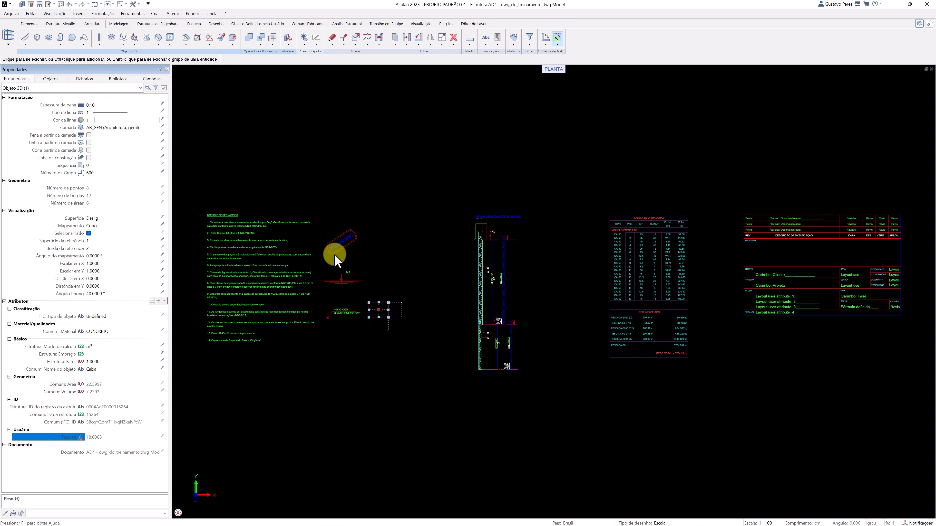
# Step: View the new attribute definition form for the BIM WORKS Brasil Quantidade group and close it without creating an attribute
pyautogui.click(513, 38)
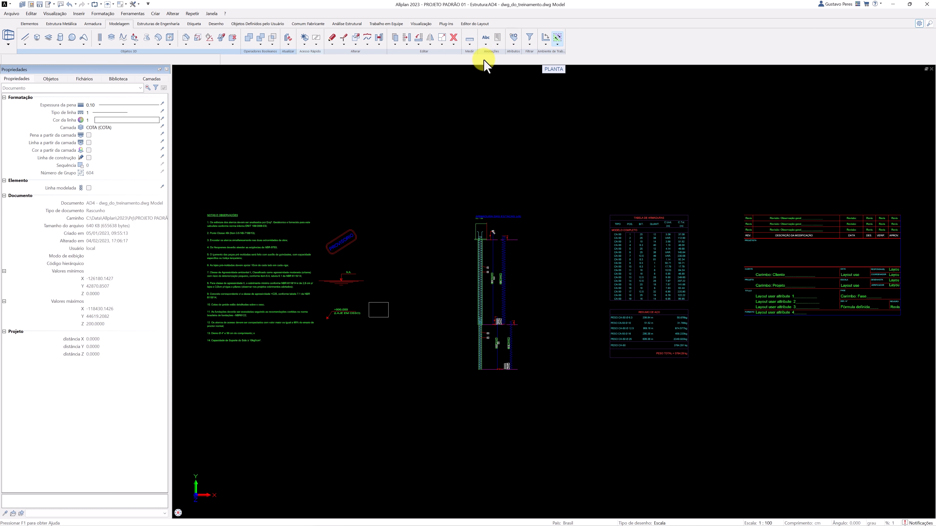
pyautogui.click(234, 95)
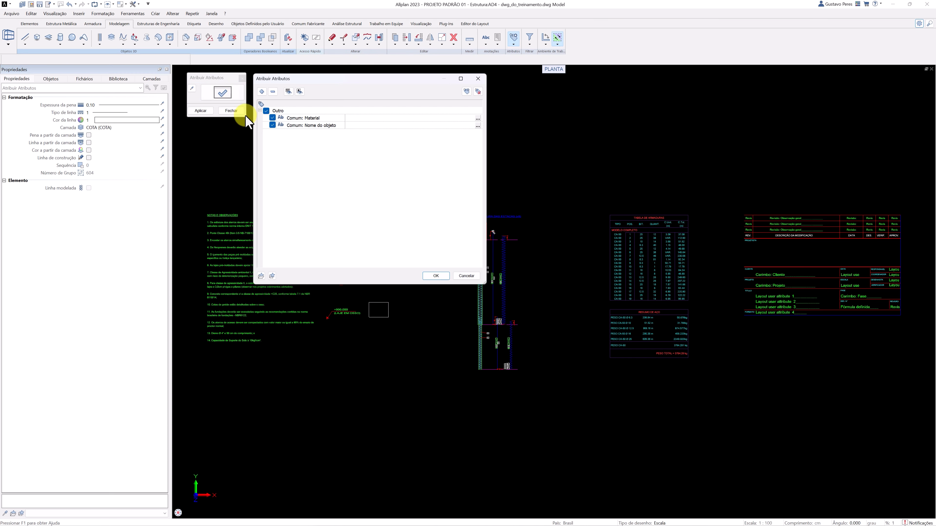
pyautogui.click(467, 91)
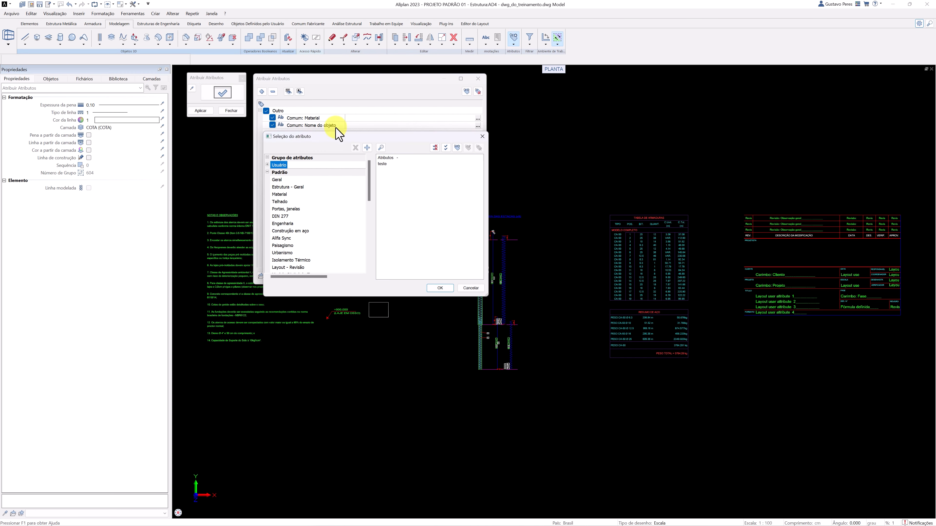
pyautogui.click(267, 164)
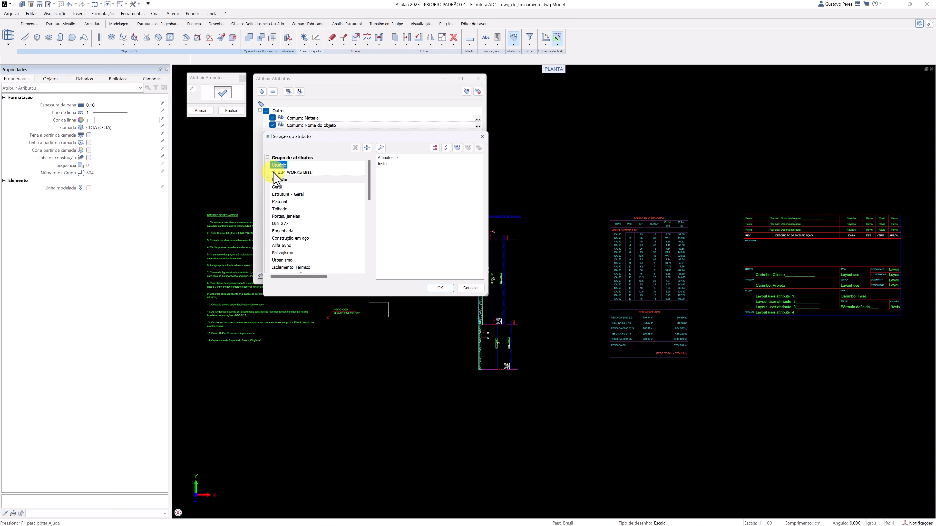
pyautogui.click(273, 172)
pyautogui.click(294, 195)
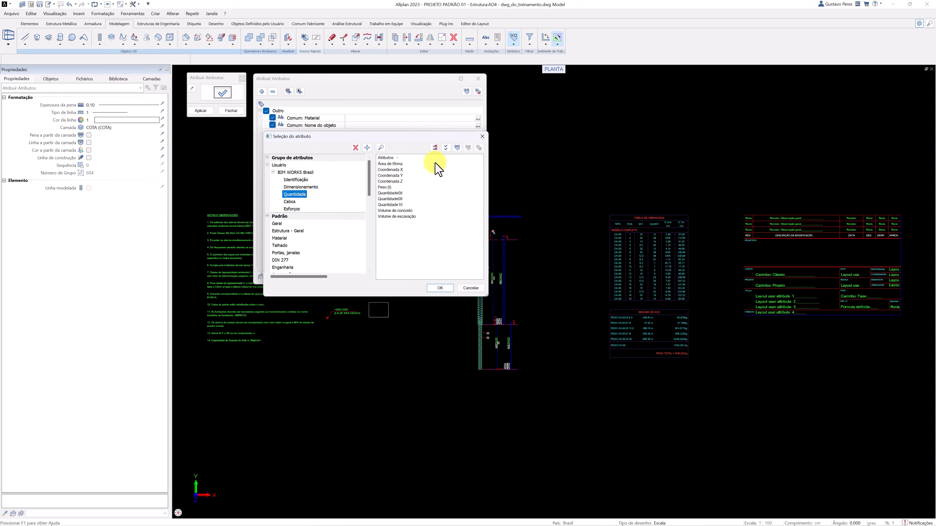
pyautogui.click(457, 148)
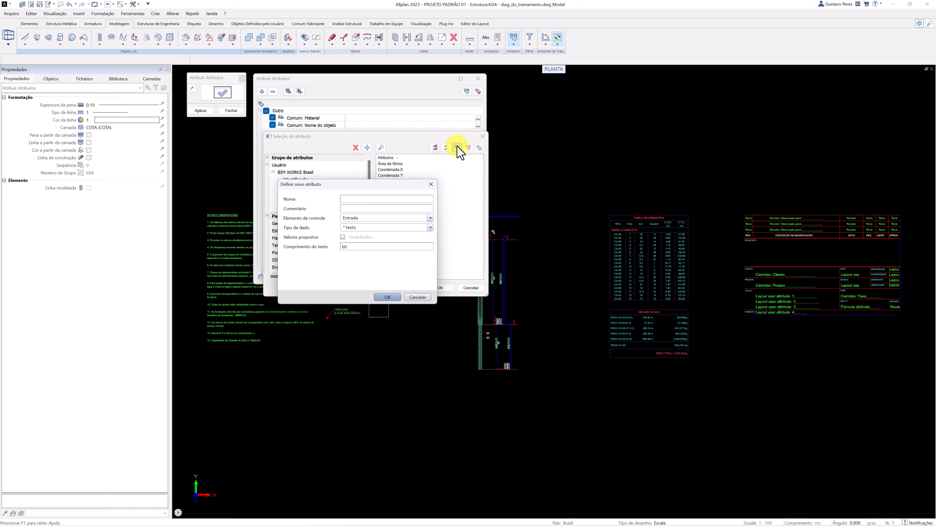
pyautogui.click(431, 184)
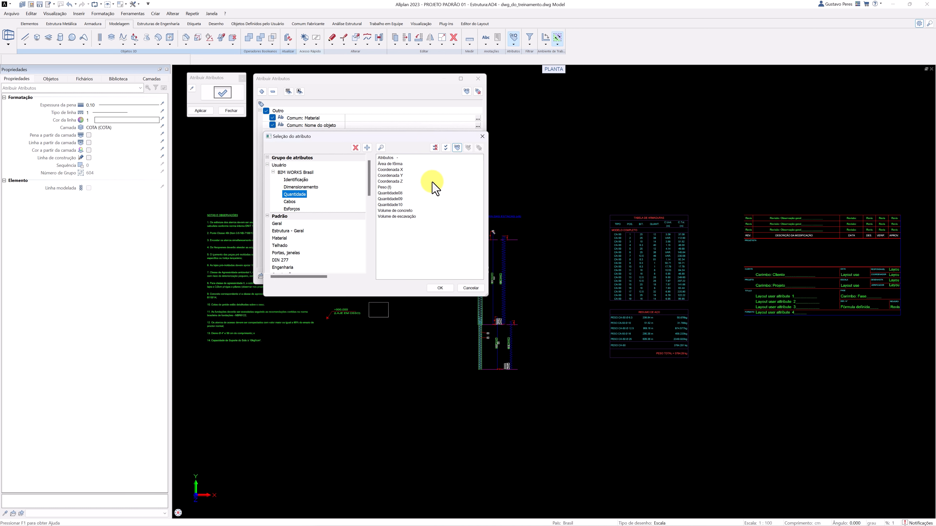
# Step: Review the Quantidade attributes by selecting Área de fôrma through Volume de escavação, and cancel the attribute assignment
pyautogui.click(385, 187)
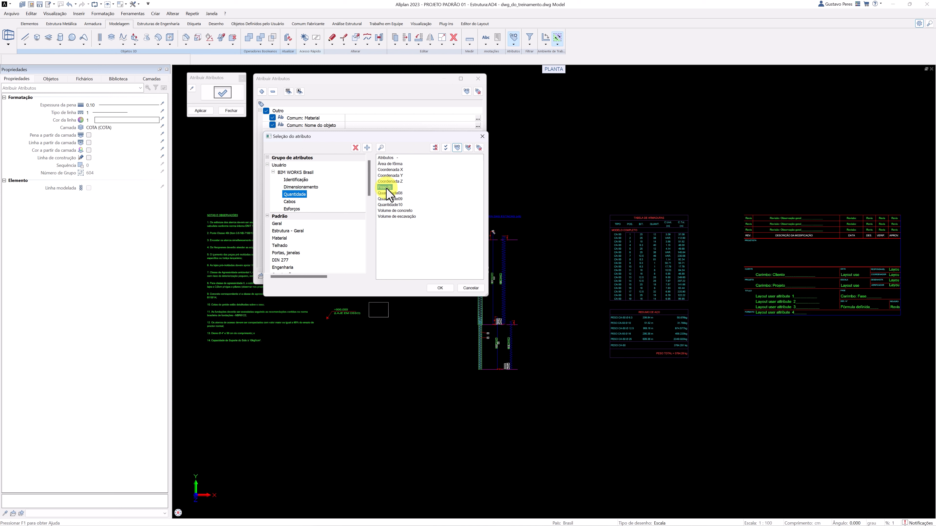
pyautogui.moveTo(387, 194); pyautogui.dragTo(390, 164)
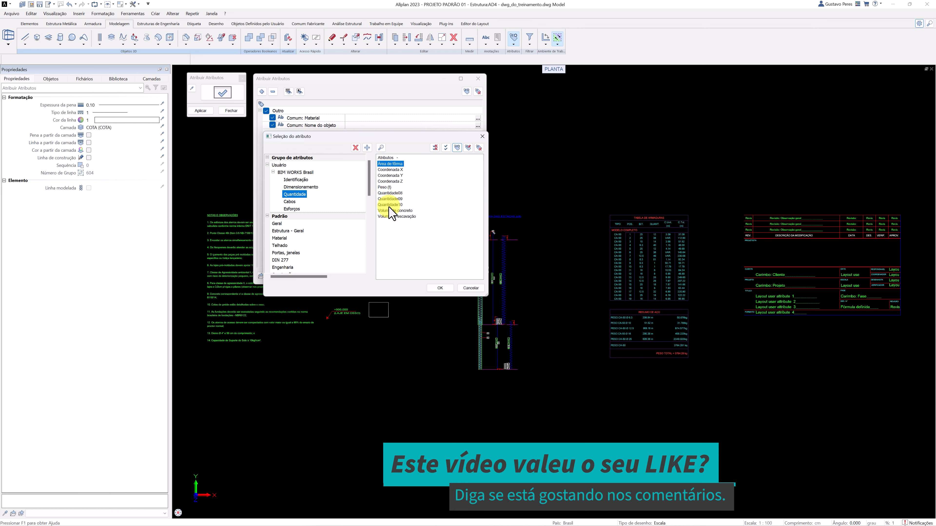
pyautogui.keyDown('shift'); pyautogui.click(390, 217); pyautogui.keyUp('shift')
pyautogui.moveTo(390, 217)
pyautogui.mouseDown()
pyautogui.moveTo(286, 211)
pyautogui.moveTo(363, 211)
pyautogui.moveTo(381, 221)
pyautogui.mouseUp()
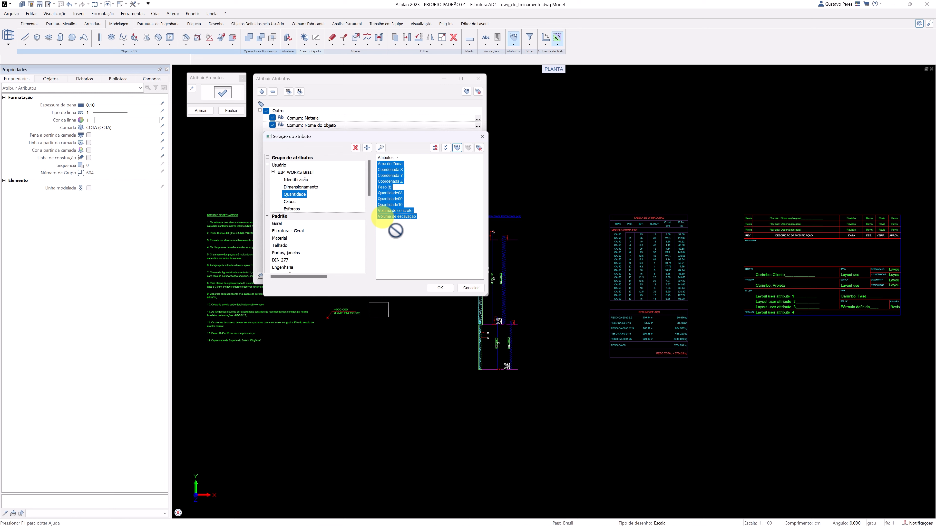
pyautogui.moveTo(395, 230); pyautogui.dragTo(464, 288)
pyautogui.click(465, 288)
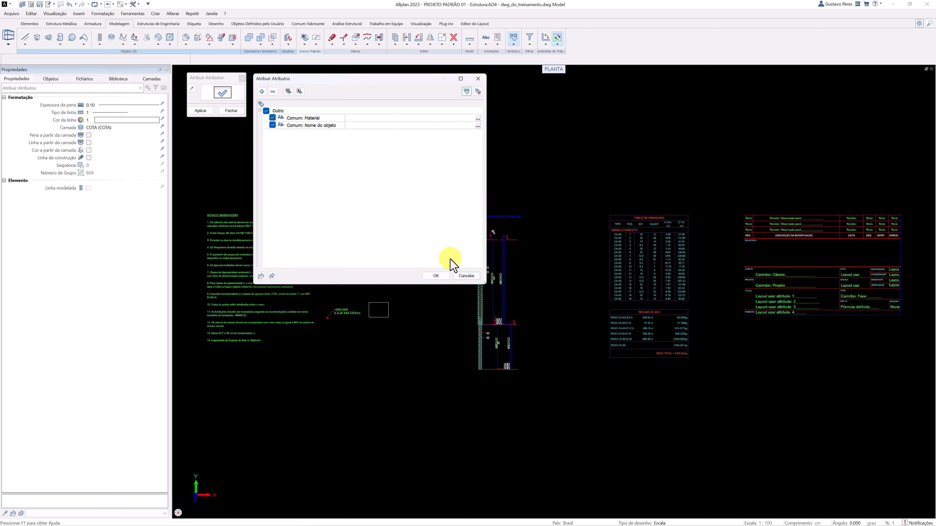
pyautogui.click(466, 277)
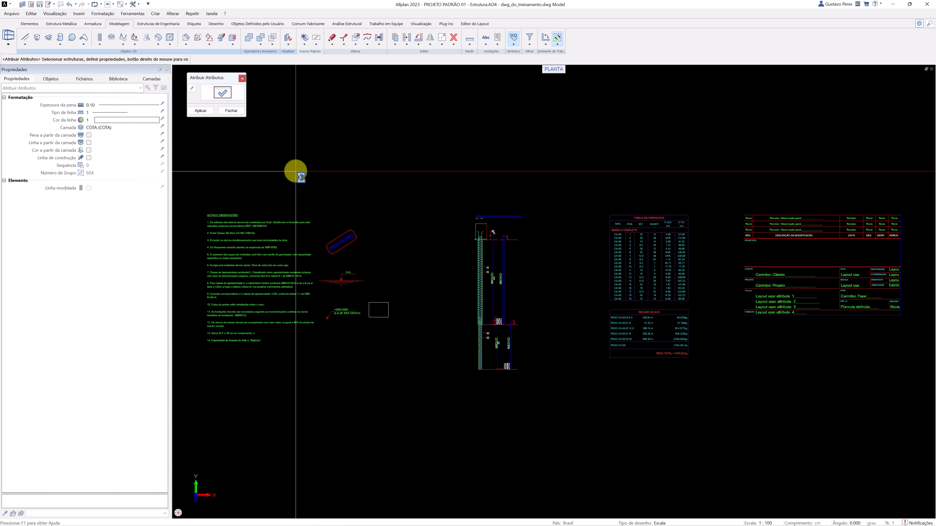
pyautogui.press('Escape')
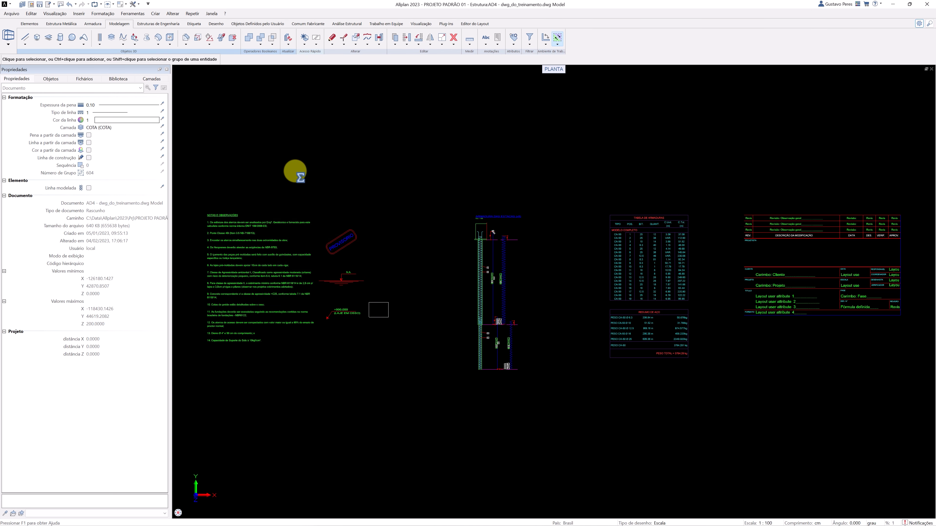